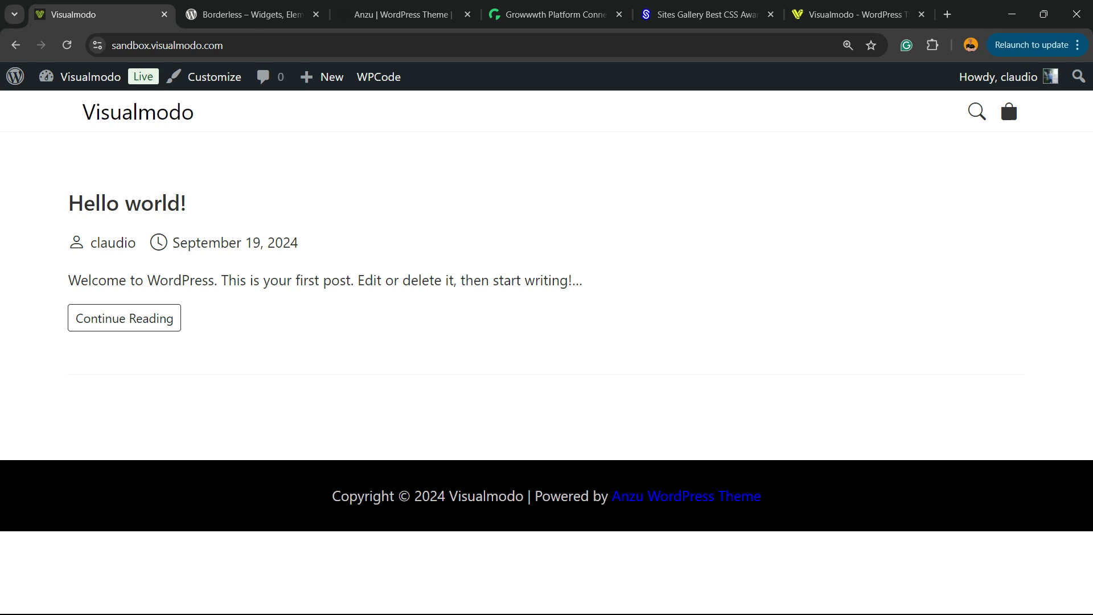
Step: Open the admin page for adding new plugins from the site's dashboard
mouse_move(90, 77)
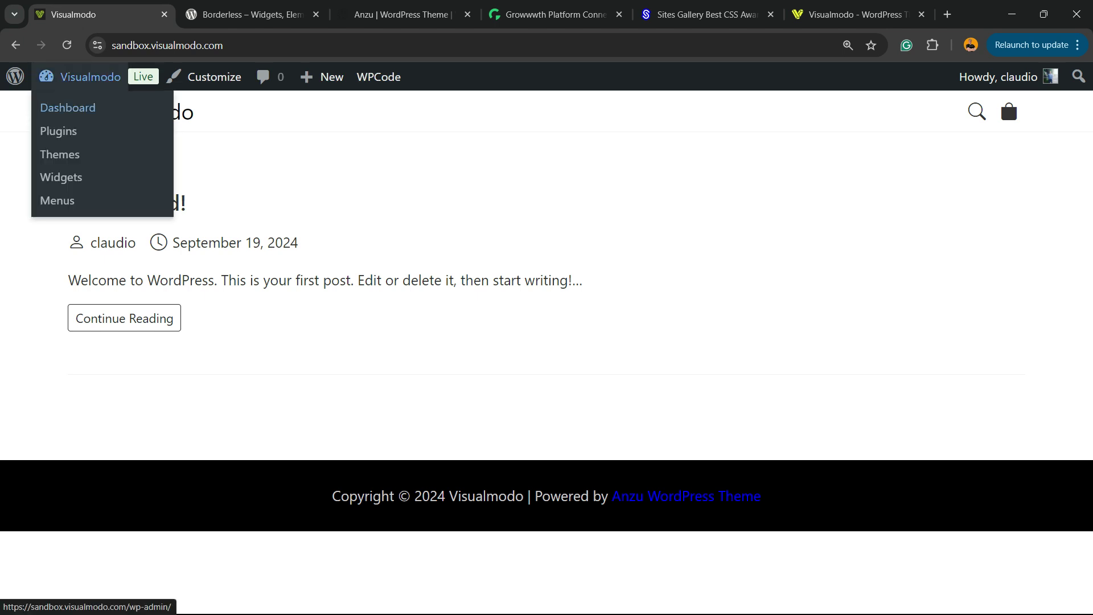
left_click(68, 108)
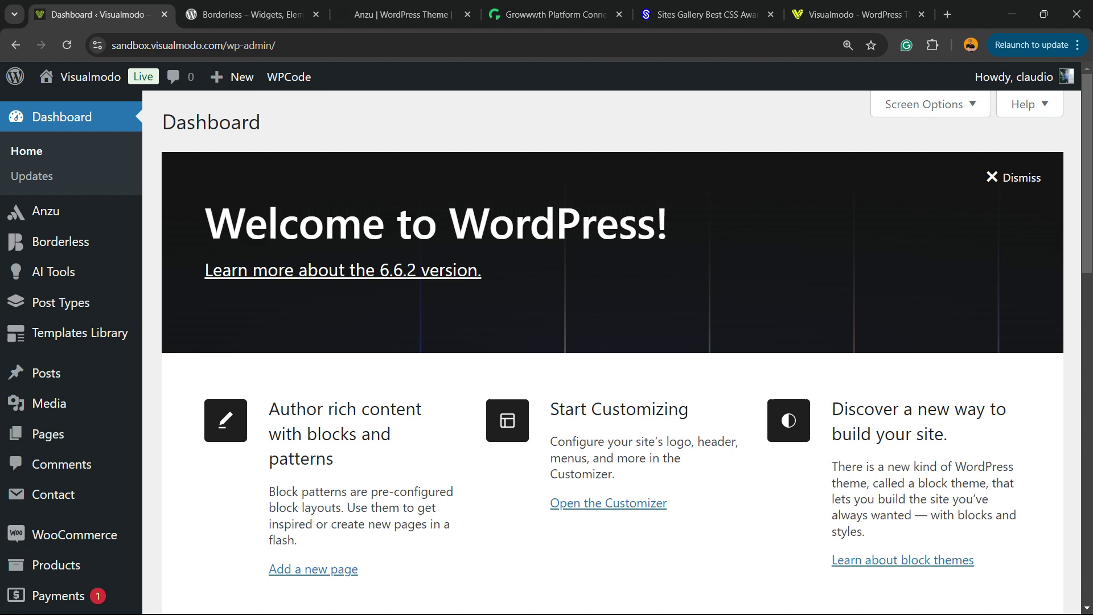
scroll(46, 401, "down", 5)
mouse_move(52, 442)
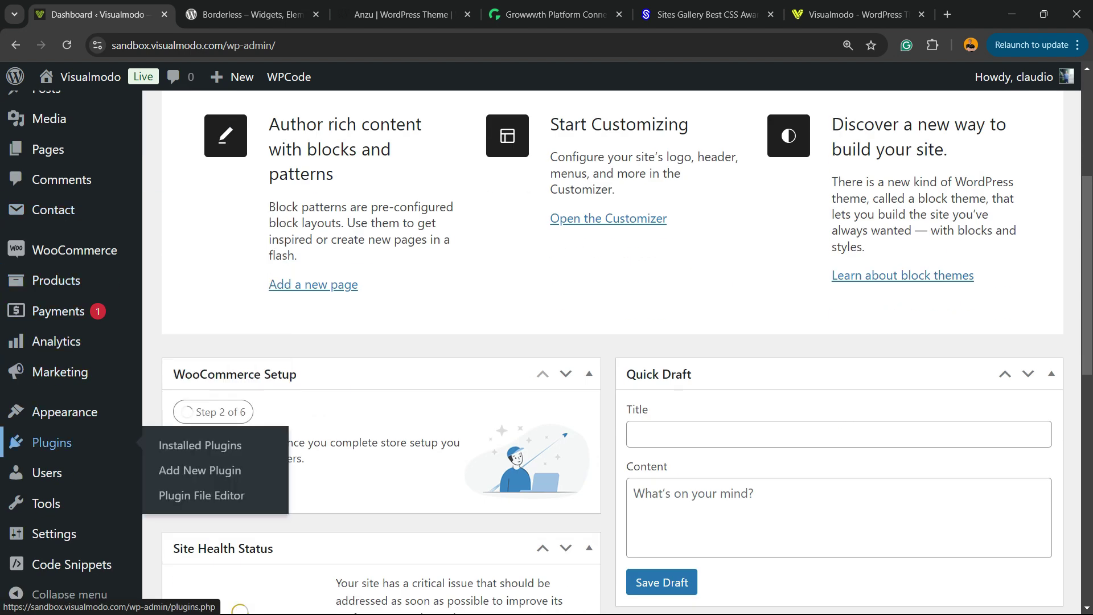
left_click(188, 471)
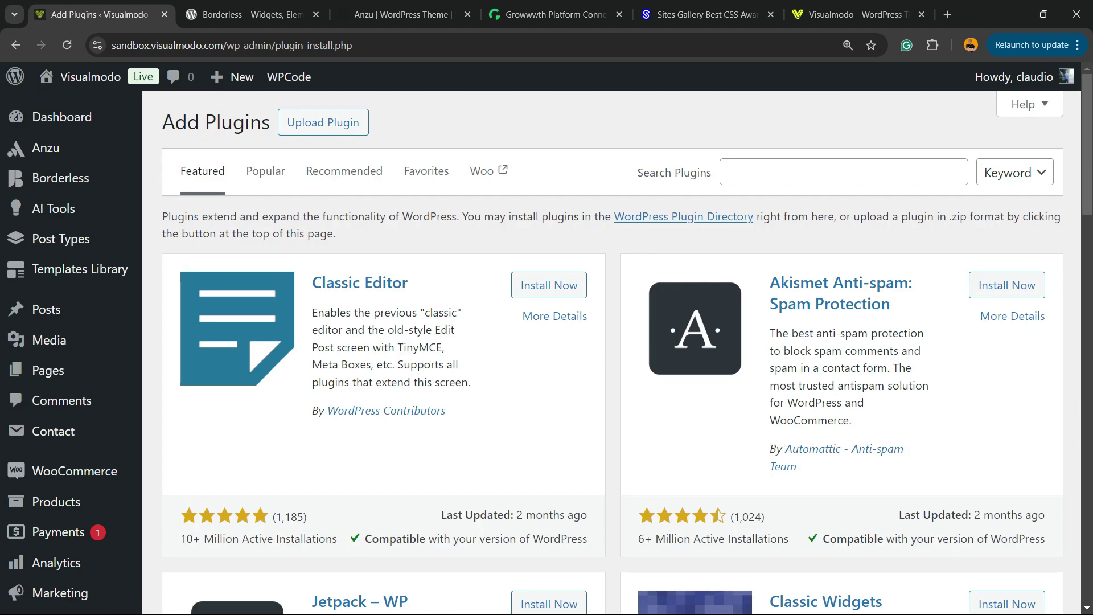
Step: Search the plugin directory for "LoginWP (Formerly Peter's Login Redirect)"
triple_click(674, 172)
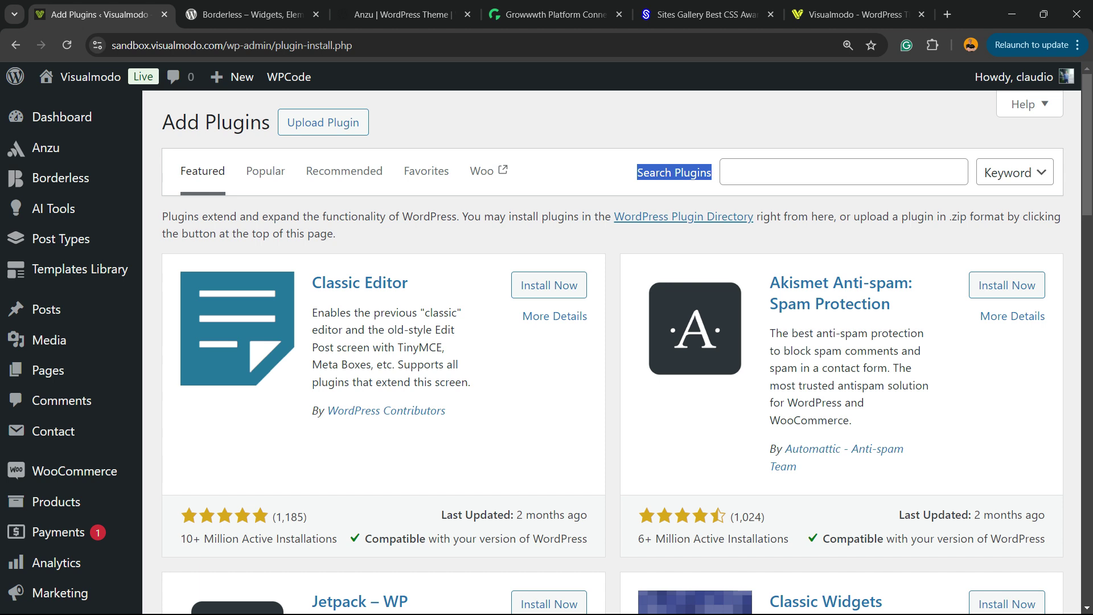
left_click(844, 172)
type("LoginWP (Formerly Peter's Login Redirect)")
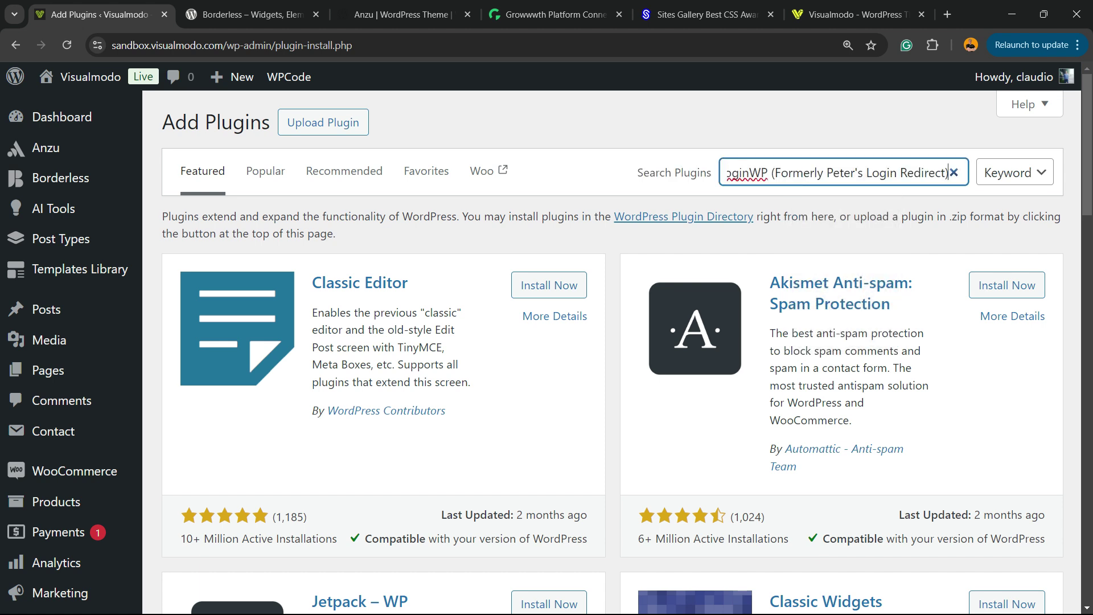
Step: Install and activate the LoginWP (Formerly Peter's Login Redirect) plugin
double_click(751, 172)
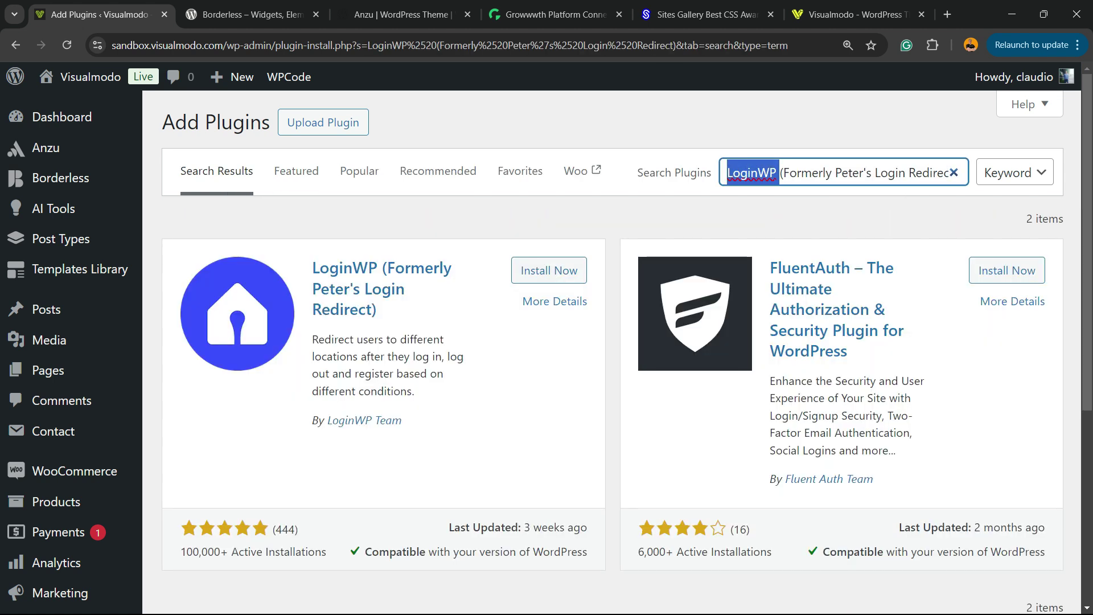
left_click(782, 173)
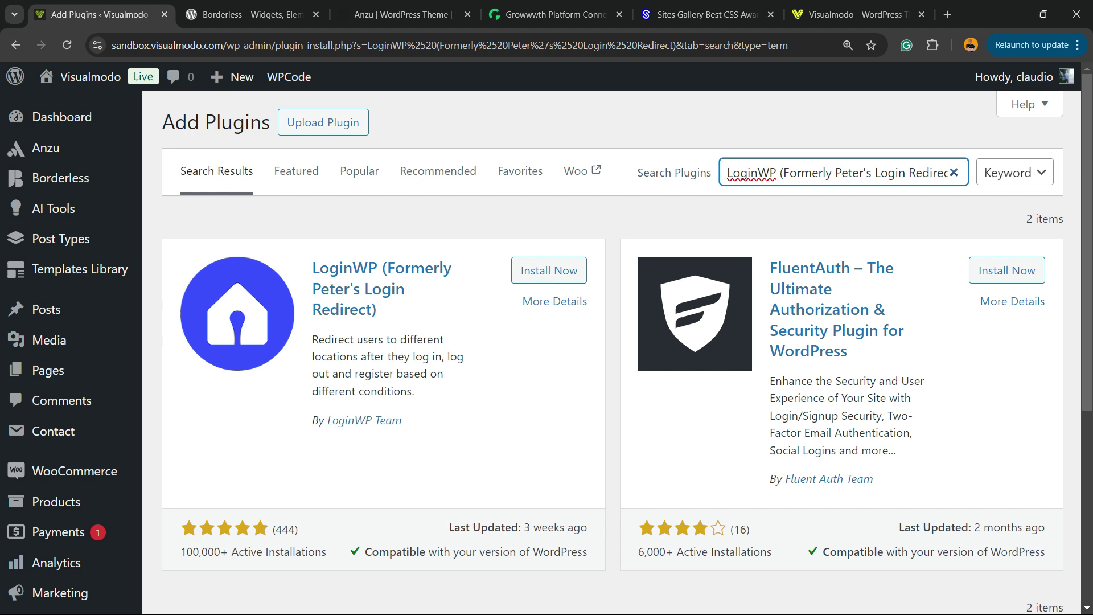
left_click(549, 270)
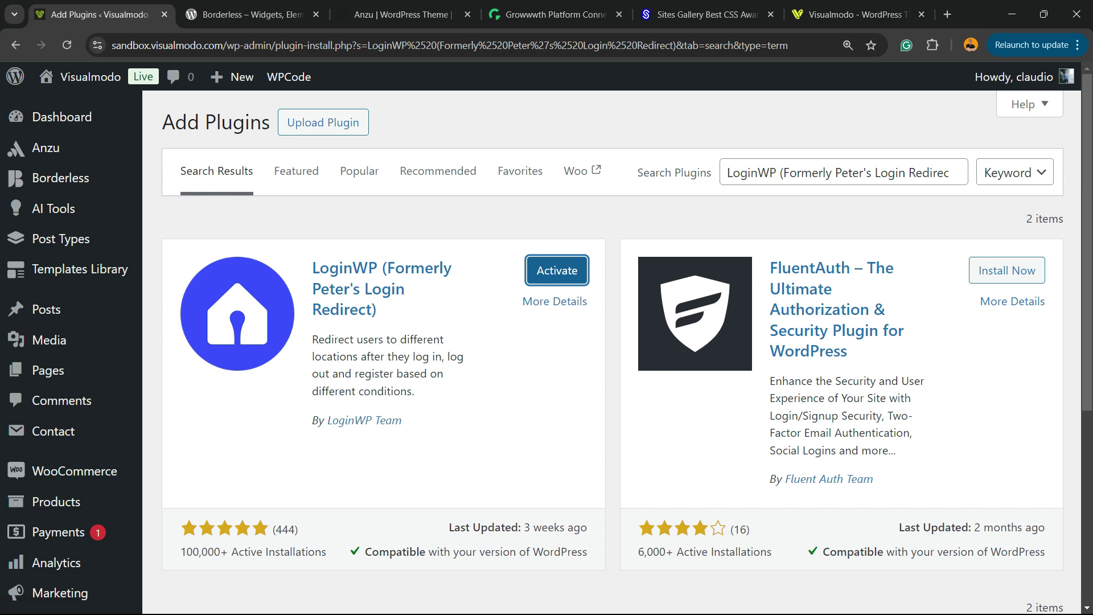
key("Return")
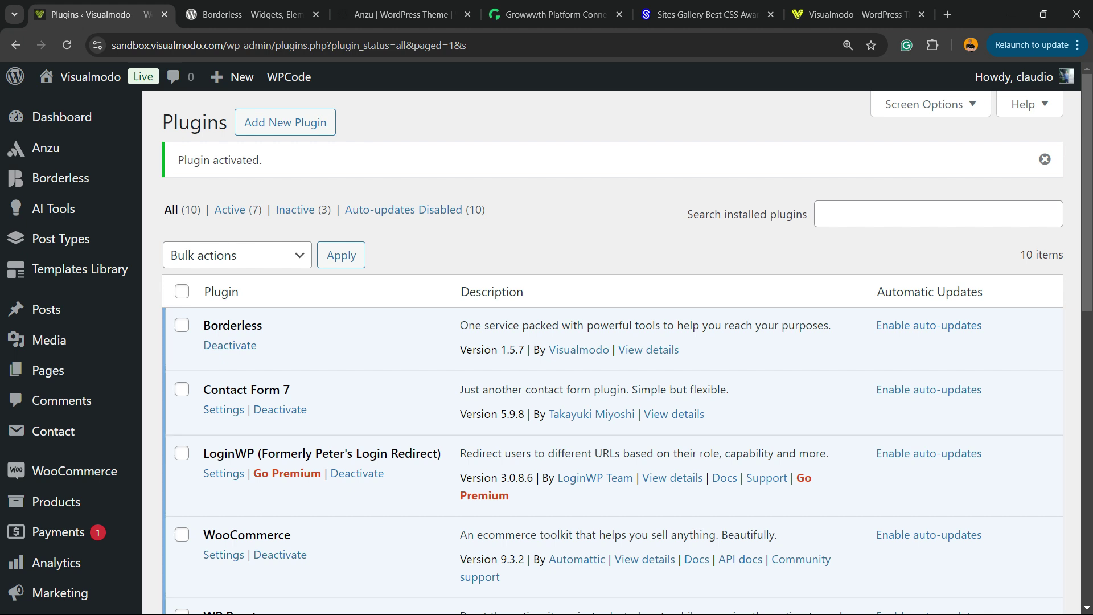
Step: Open the Redirection Rules page of the LoginWP plugin
scroll(612, 353, "down", 5)
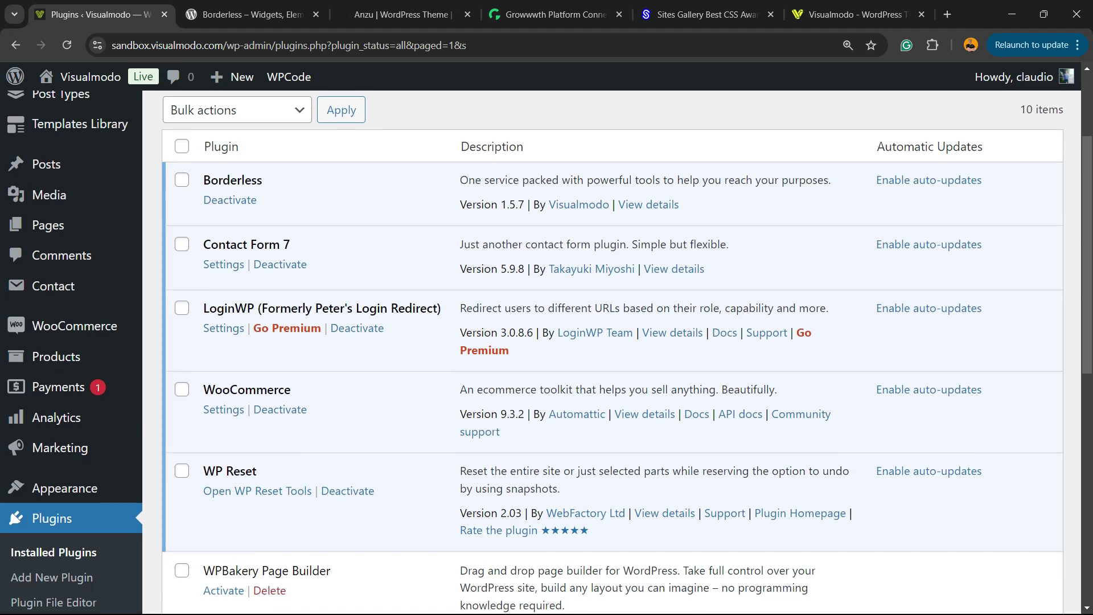
scroll(613, 353, "down", 2)
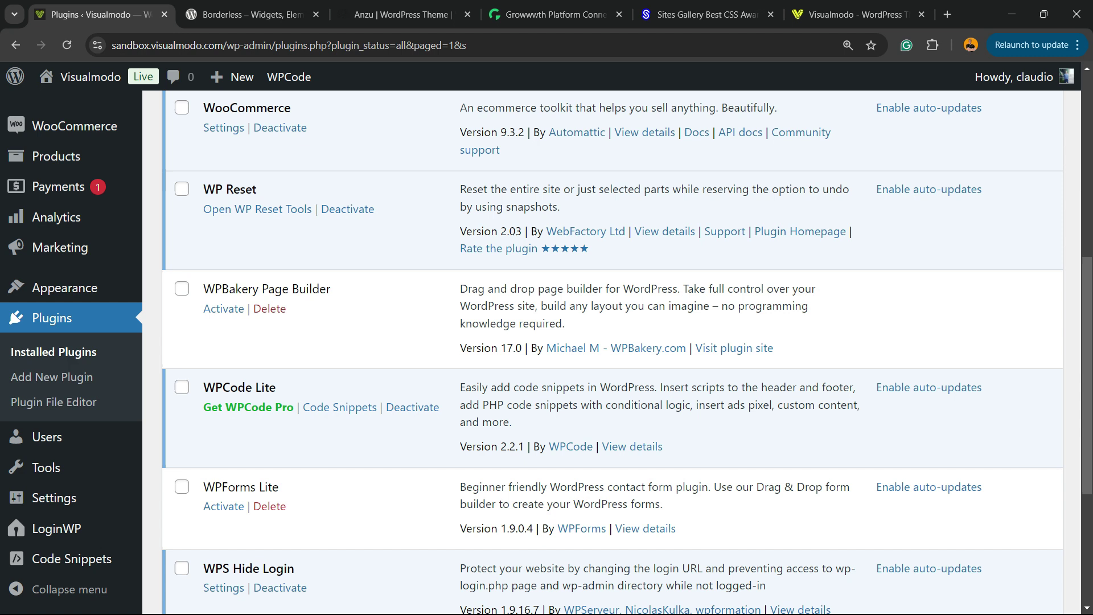
scroll(612, 353, "up", 2)
mouse_move(74, 269)
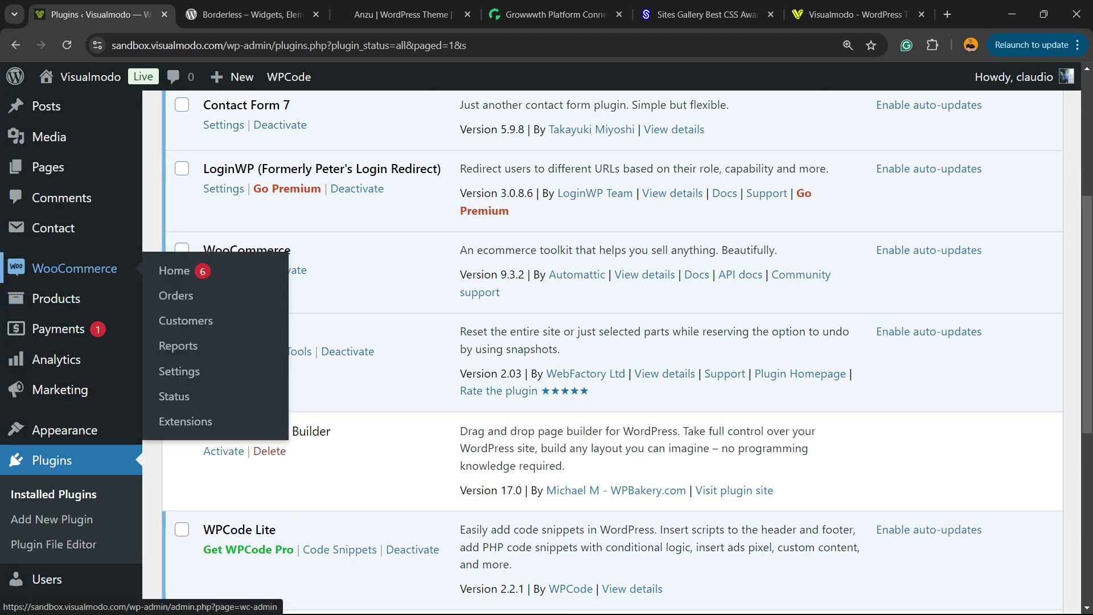
scroll(74, 268, "down", 5)
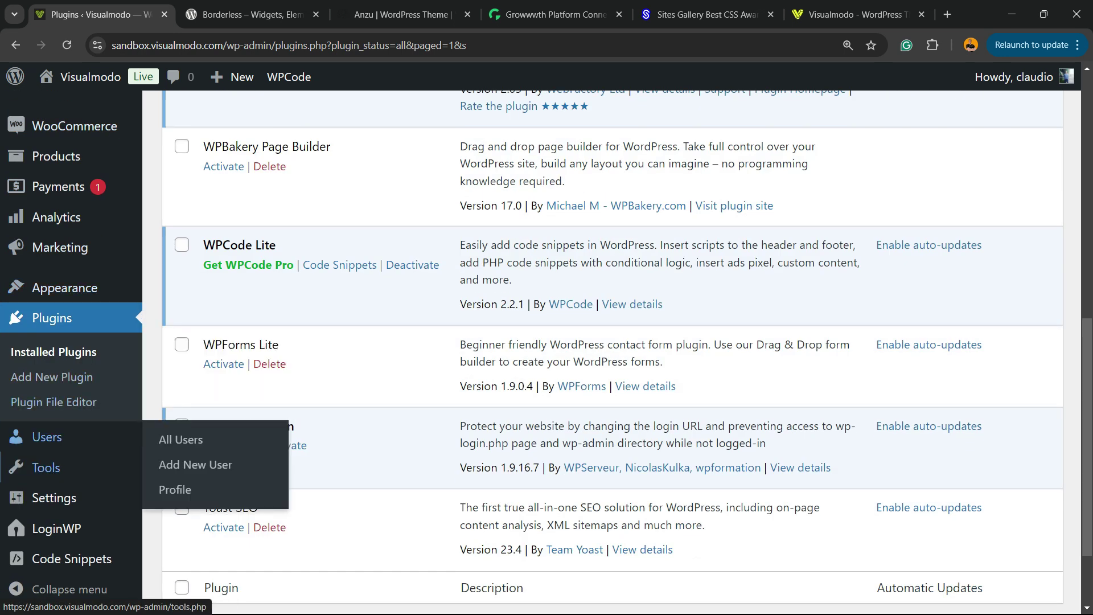
mouse_move(52, 498)
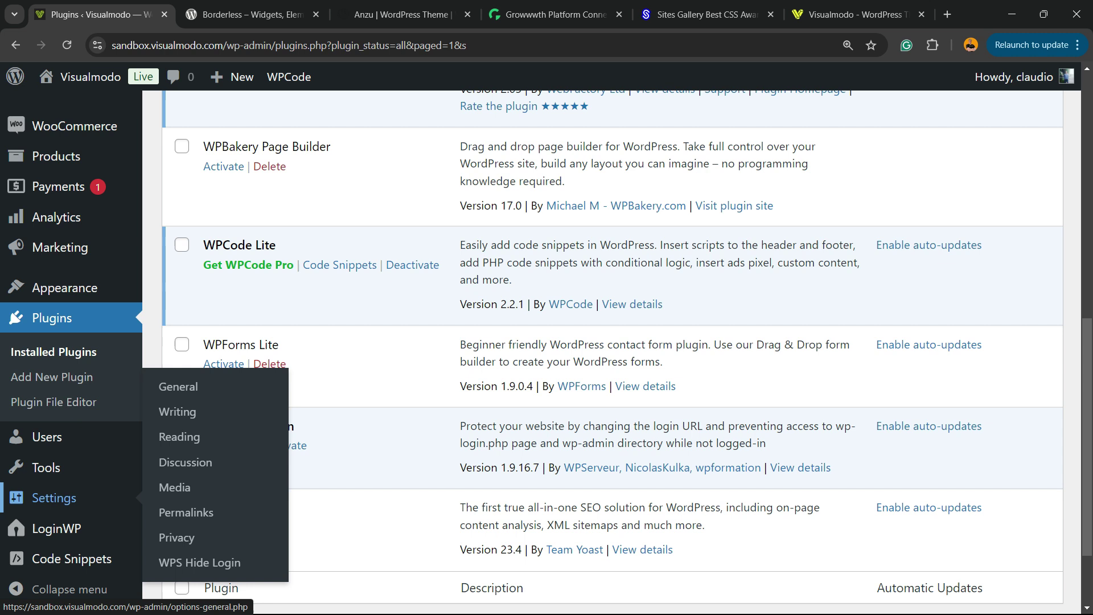
mouse_move(57, 529)
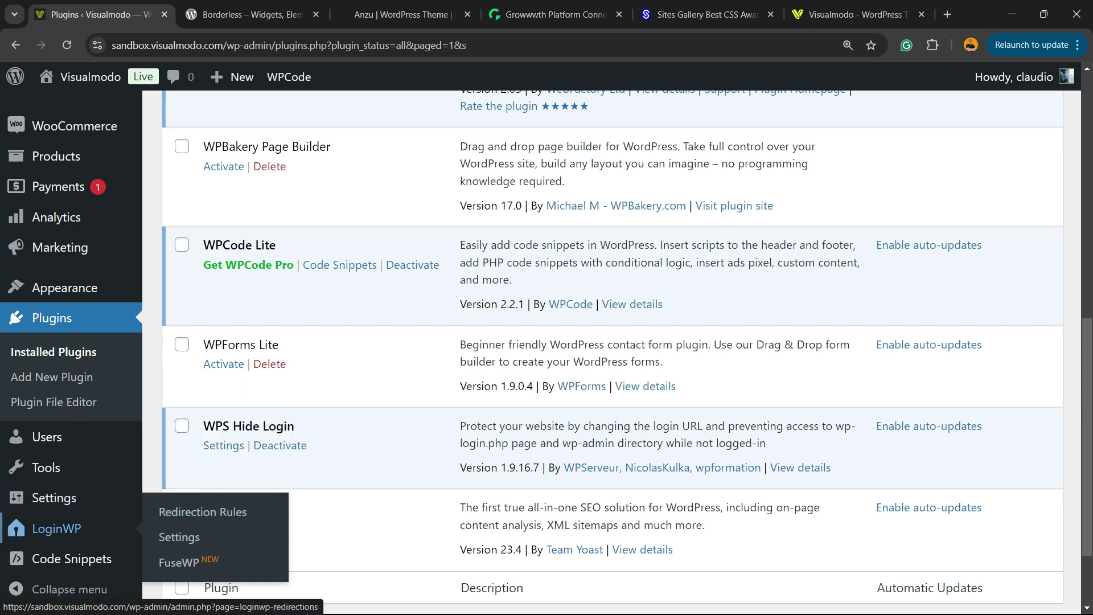
left_click(203, 512)
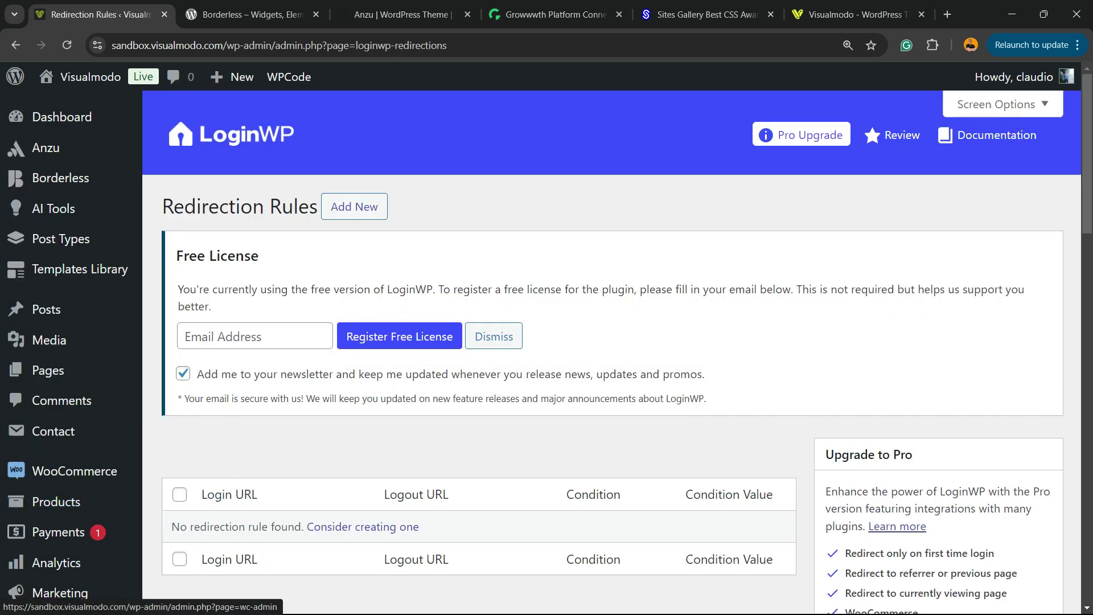
Step: Start adding a new redirection rule in LoginWP
scroll(611, 352, "down", 5)
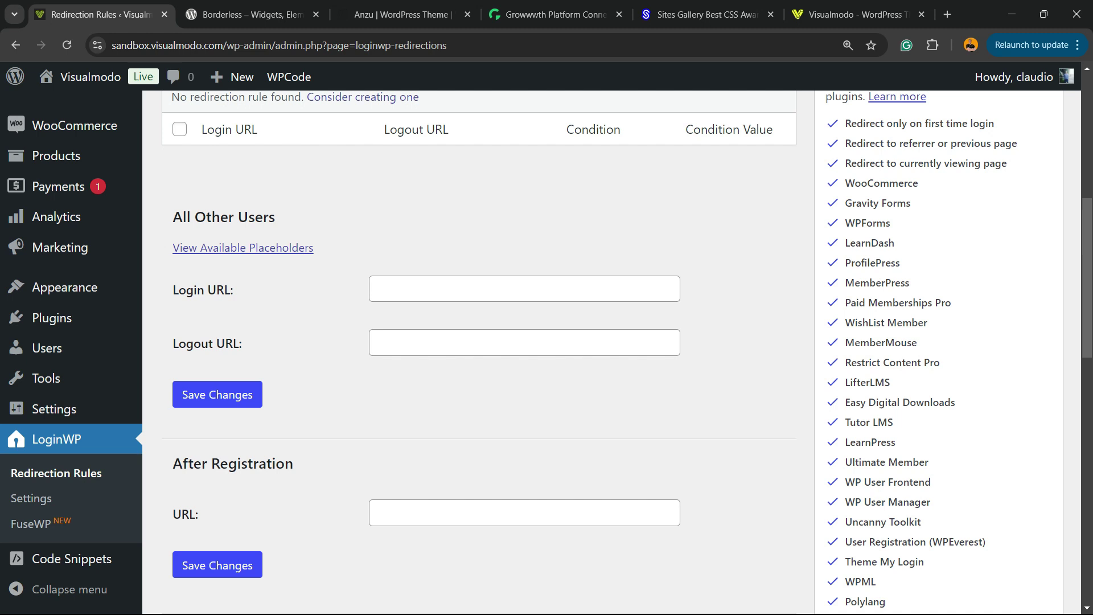
scroll(611, 352, "up", 6)
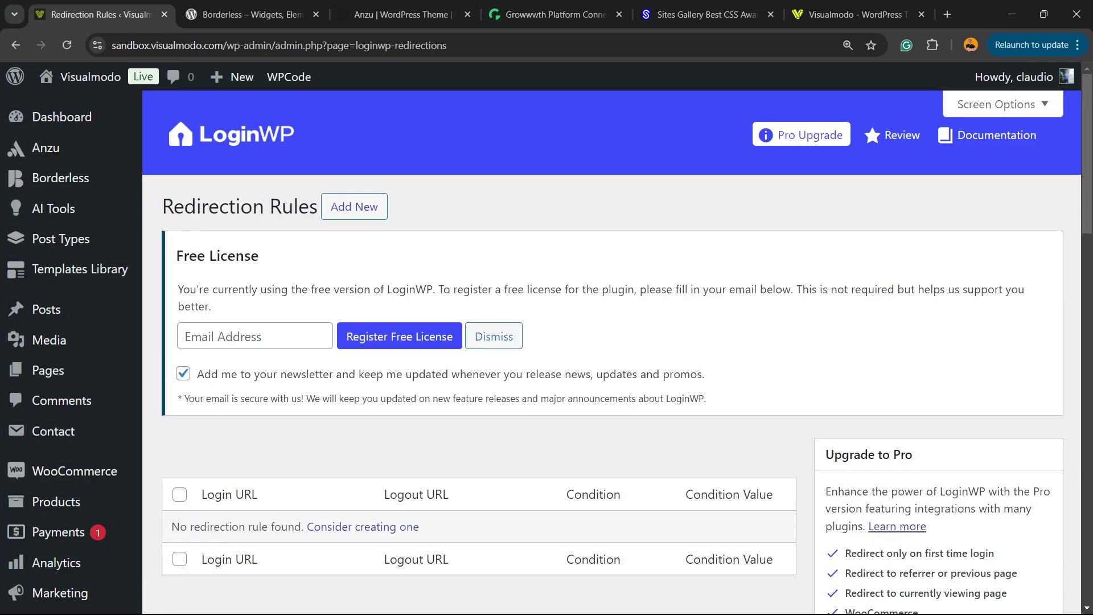
left_click_drag(162, 206, 378, 207)
left_click(379, 207)
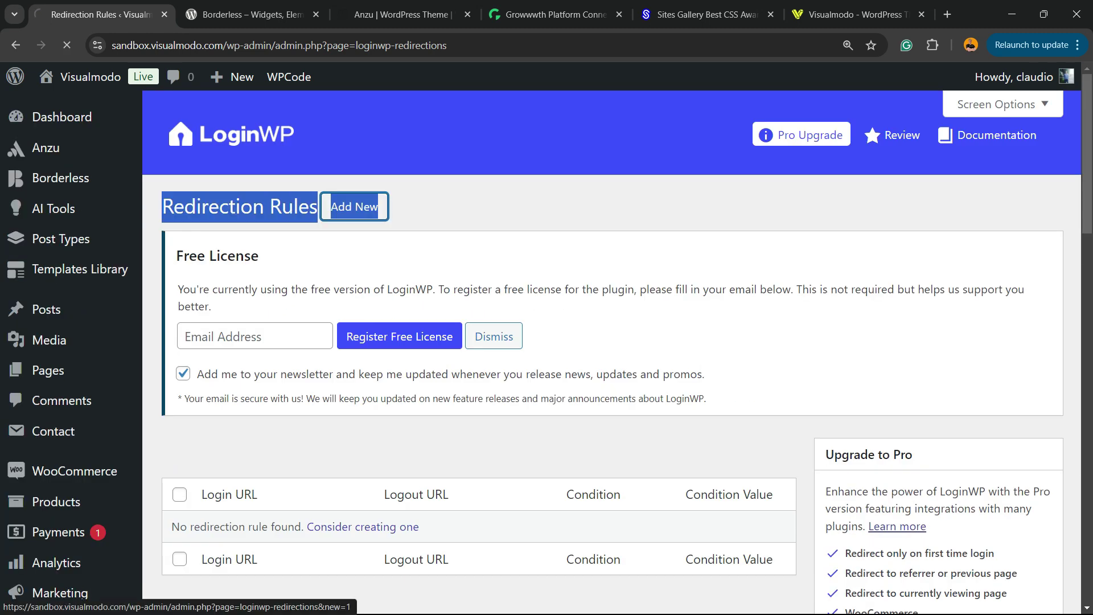
Step: Set the rule condition to User Role with the role Customer
key("ctrl+plus")
key("ctrl+plus")
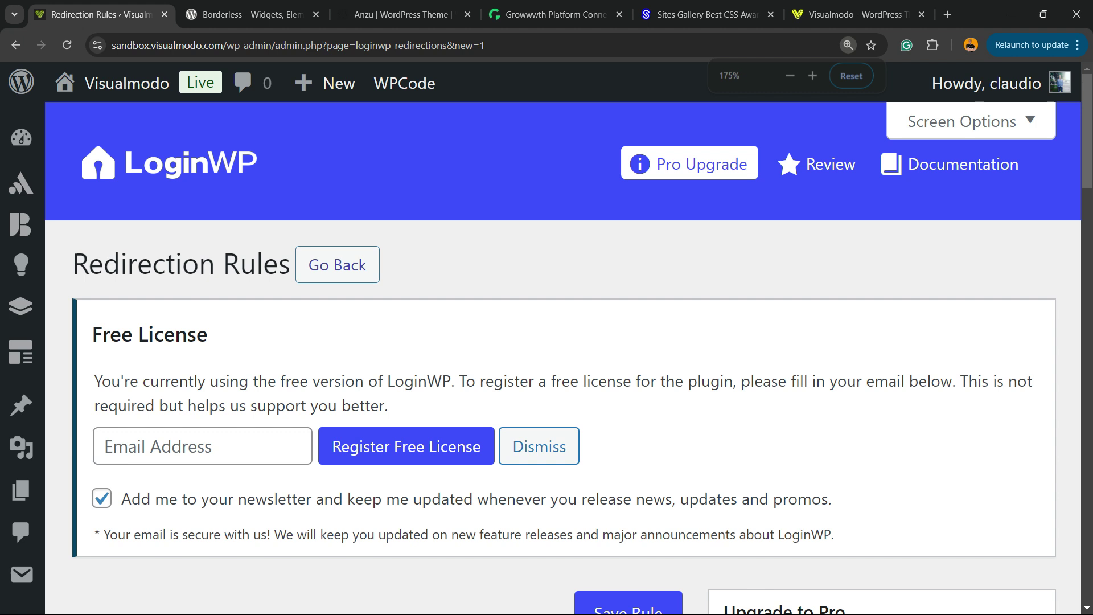
scroll(564, 359, "down", 5)
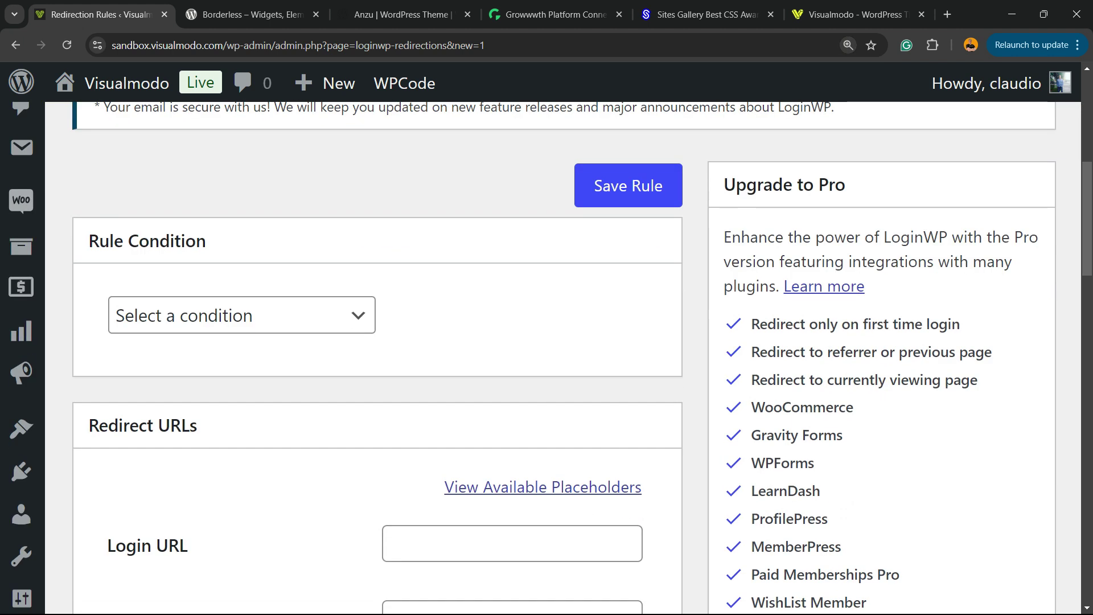
key("ctrl+minus")
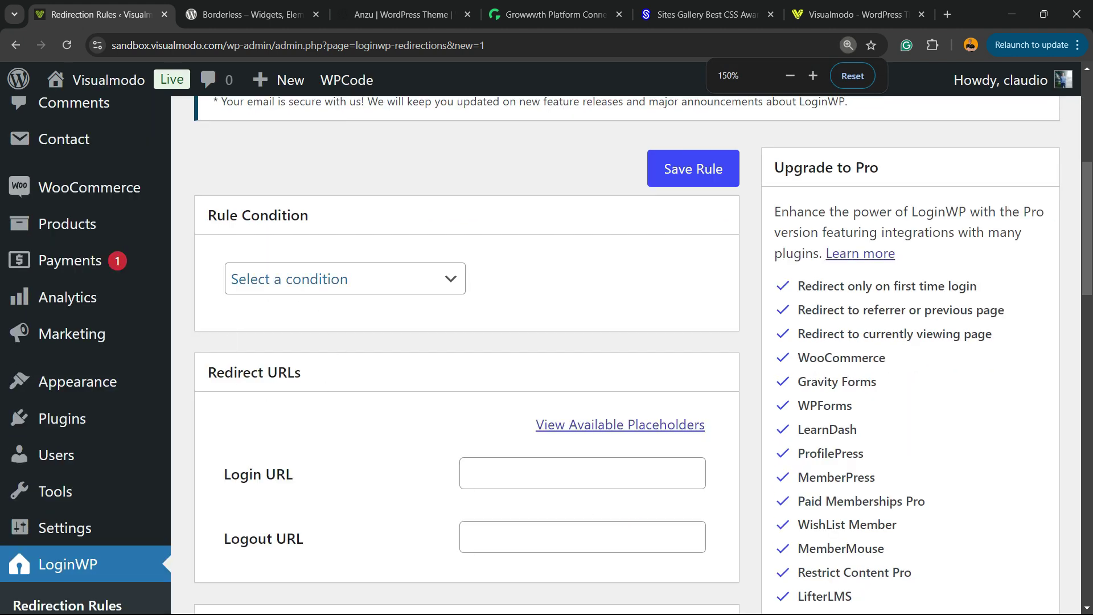
left_click(344, 279)
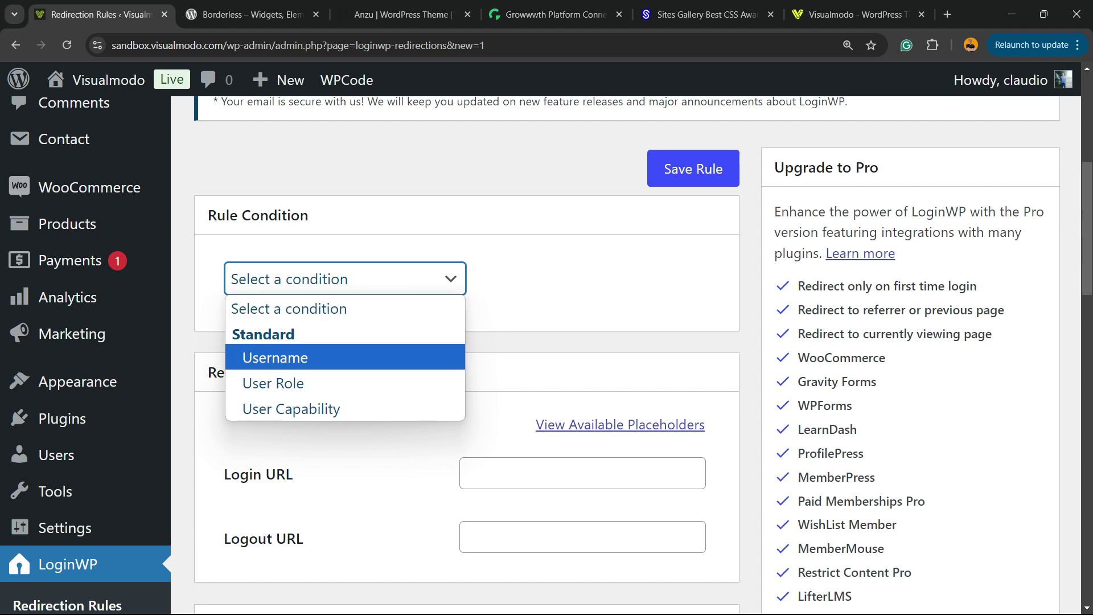
left_click(273, 383)
left_click(589, 278)
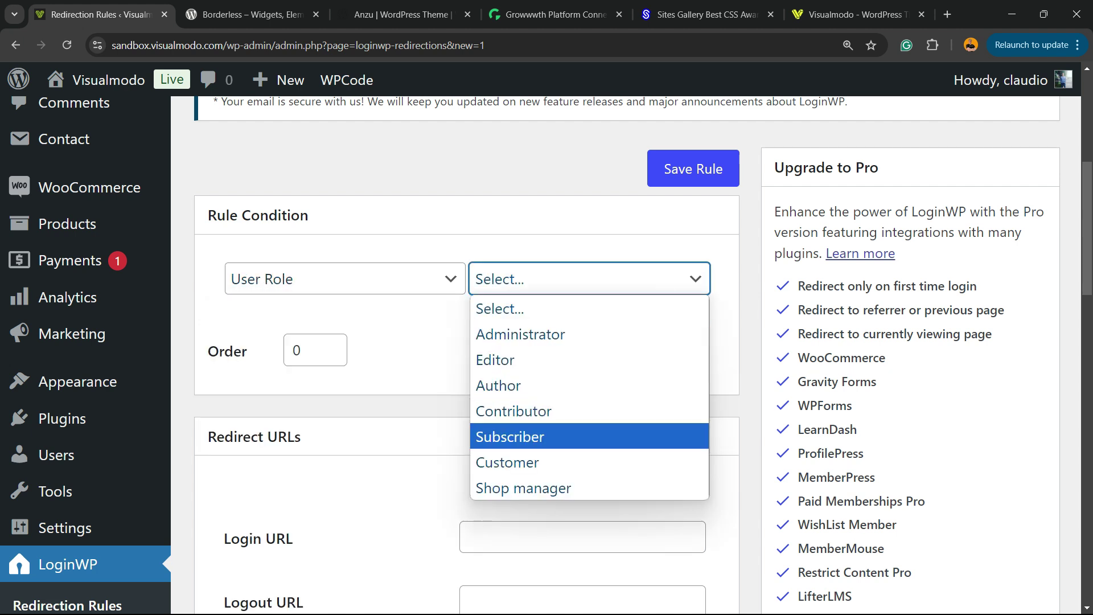
left_click(508, 463)
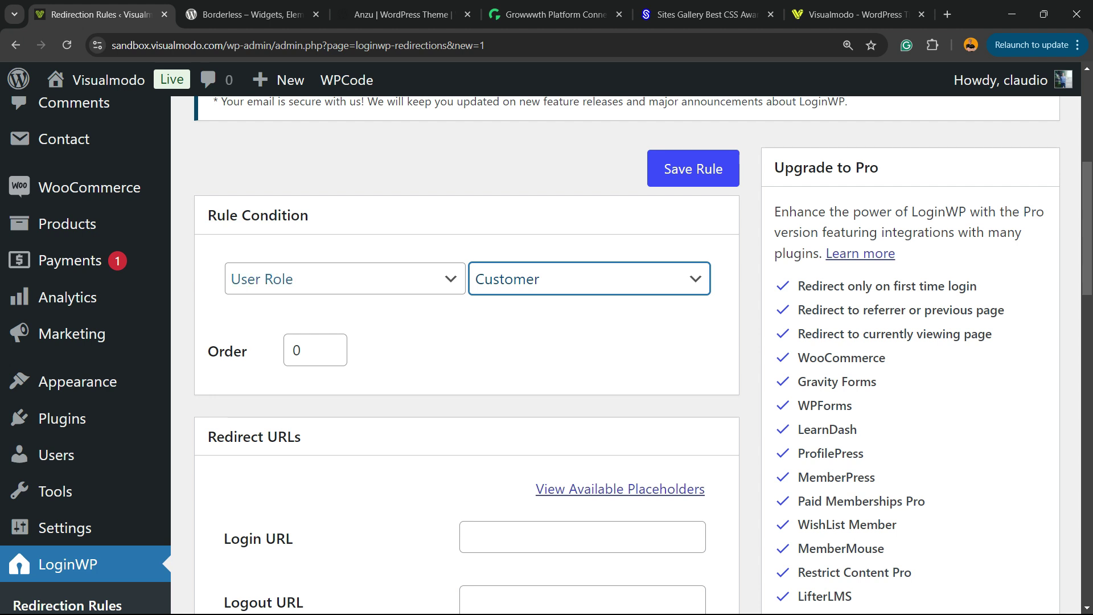
Step: Examine the roles available for the User Role condition, keeping Customer selected
left_click(588, 279)
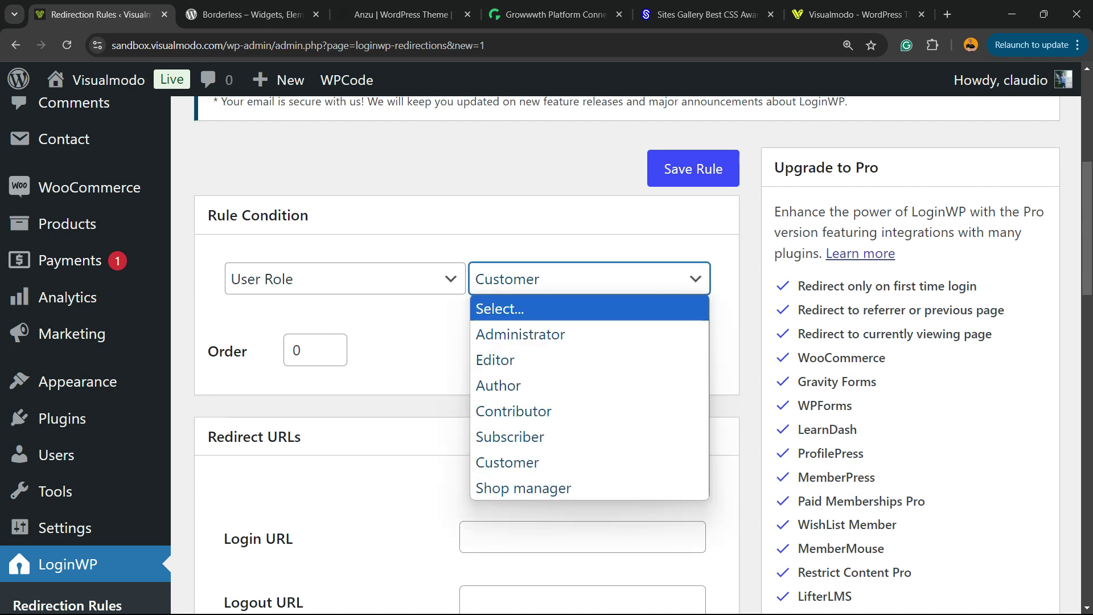
key("Down")
key("Down")
key("Down")
key("Down")
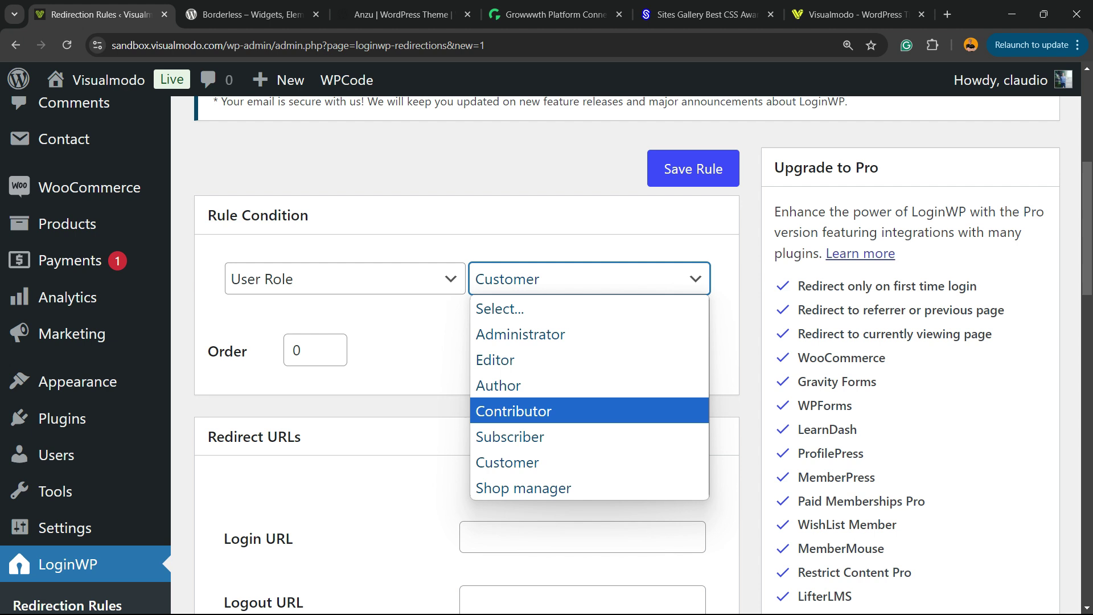
key("Down")
key("Up")
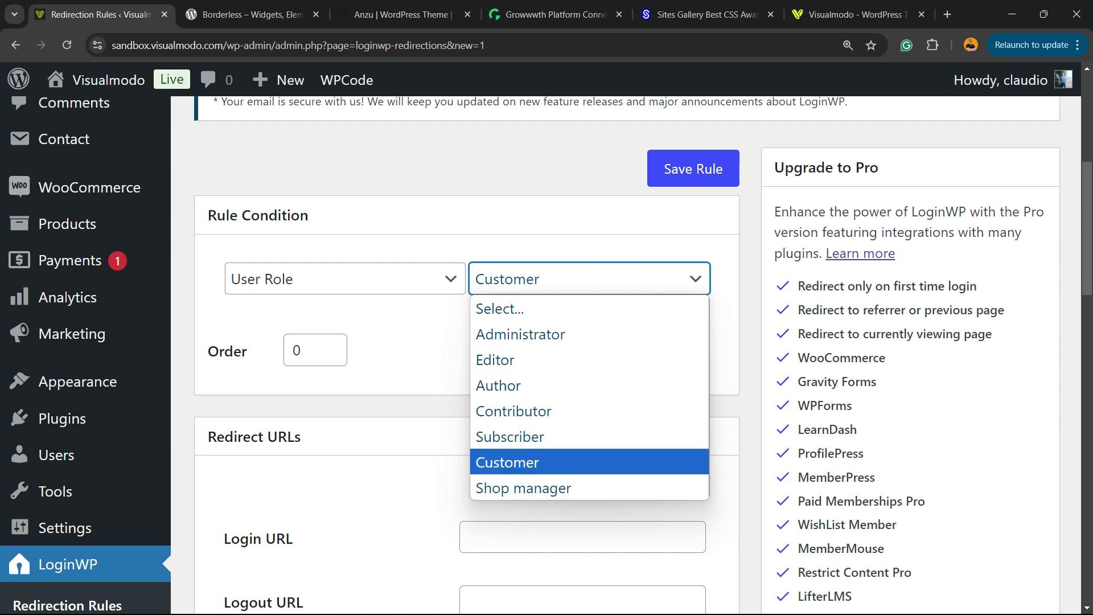
key("Return")
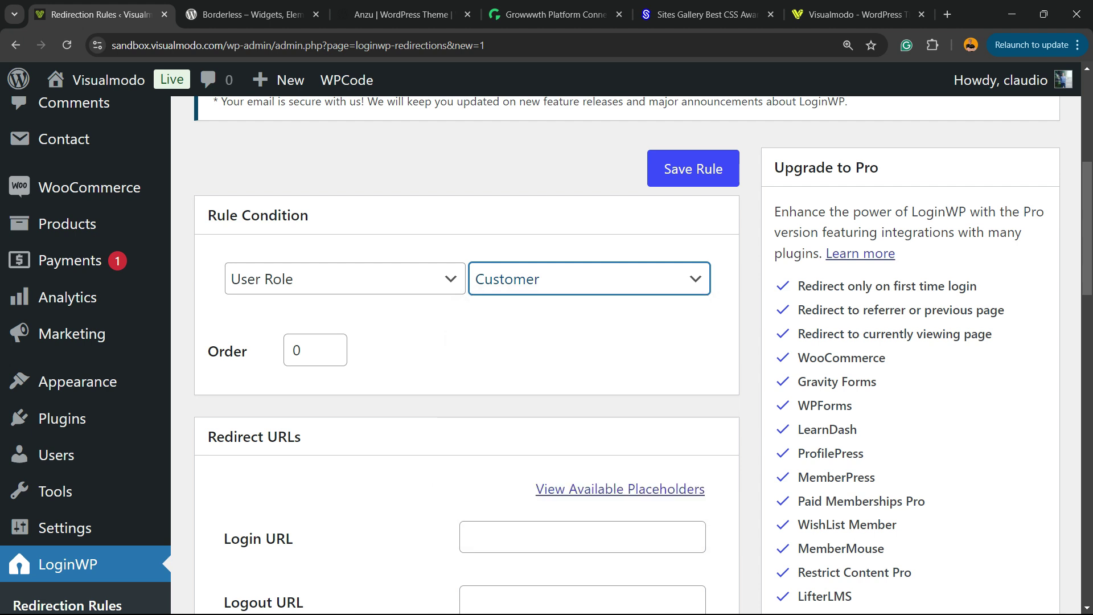
scroll(546, 353, "down", 3)
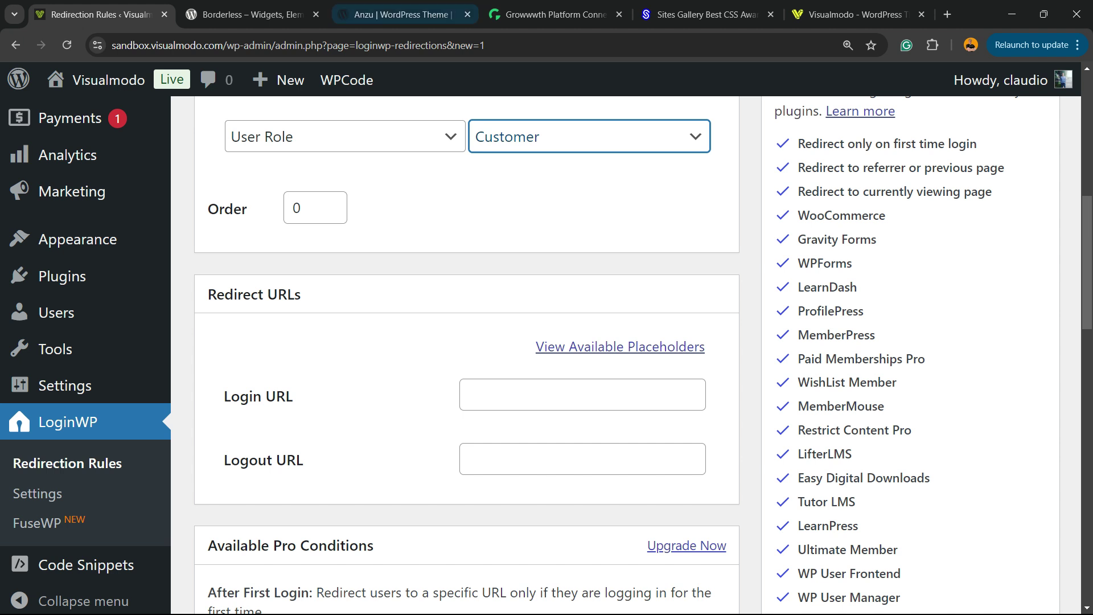
key("ctrl+Tab")
left_click(97, 15)
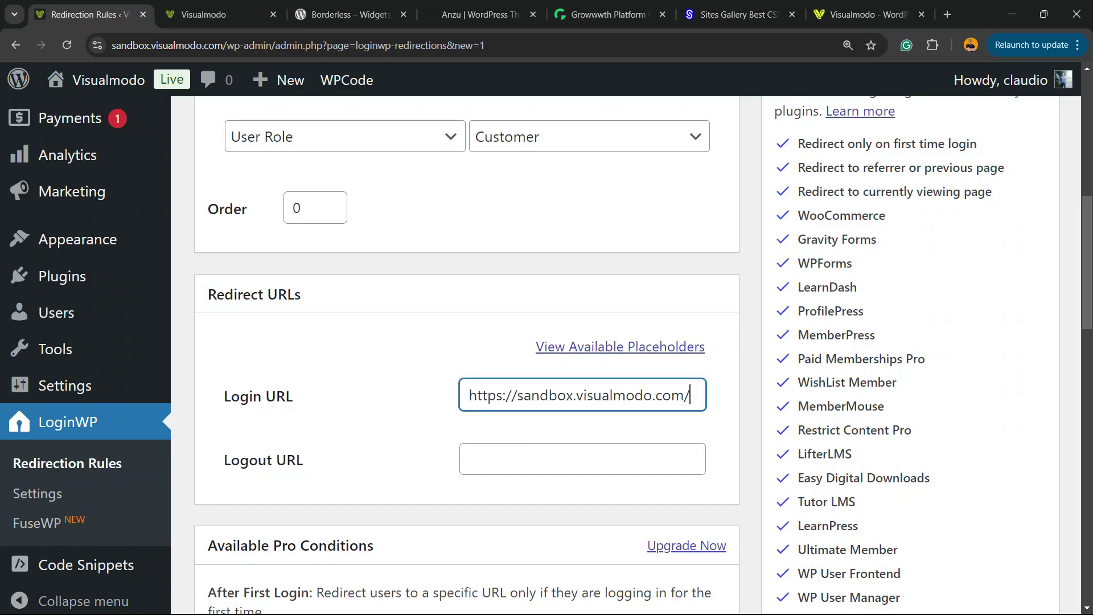
scroll(467, 342, "up", 3)
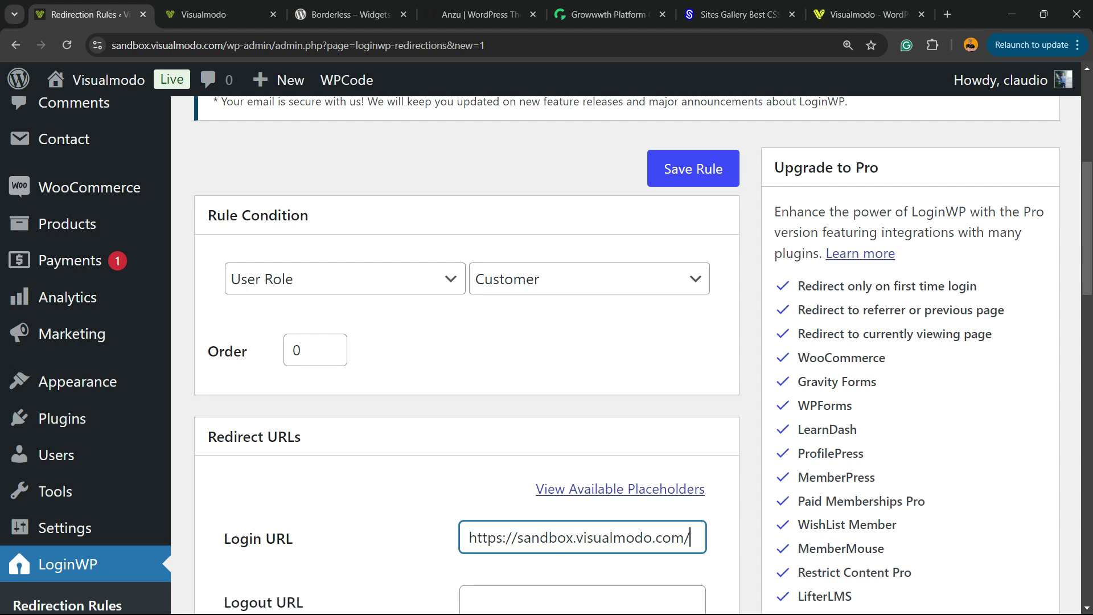
key("ctrl+Tab")
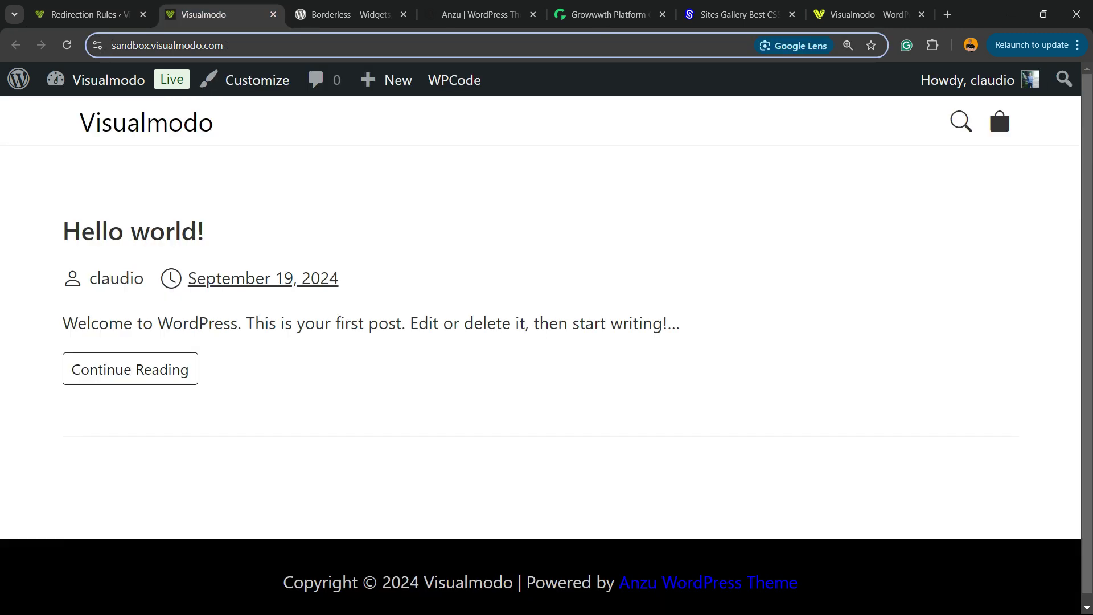
left_click(133, 232)
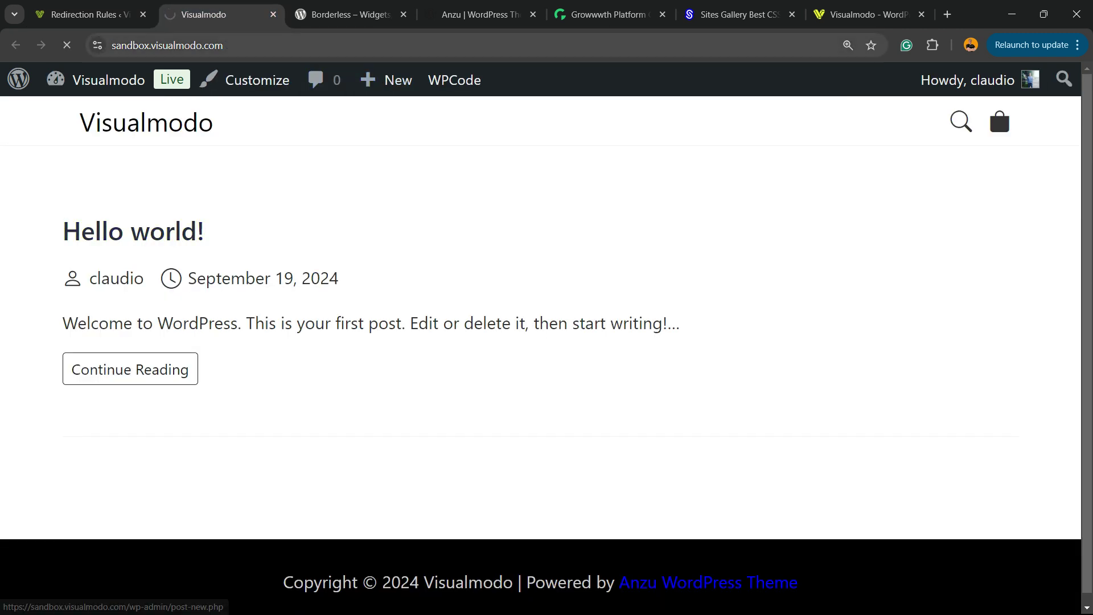
left_click(273, 45)
left_click(85, 14)
scroll(547, 354, "down", 3)
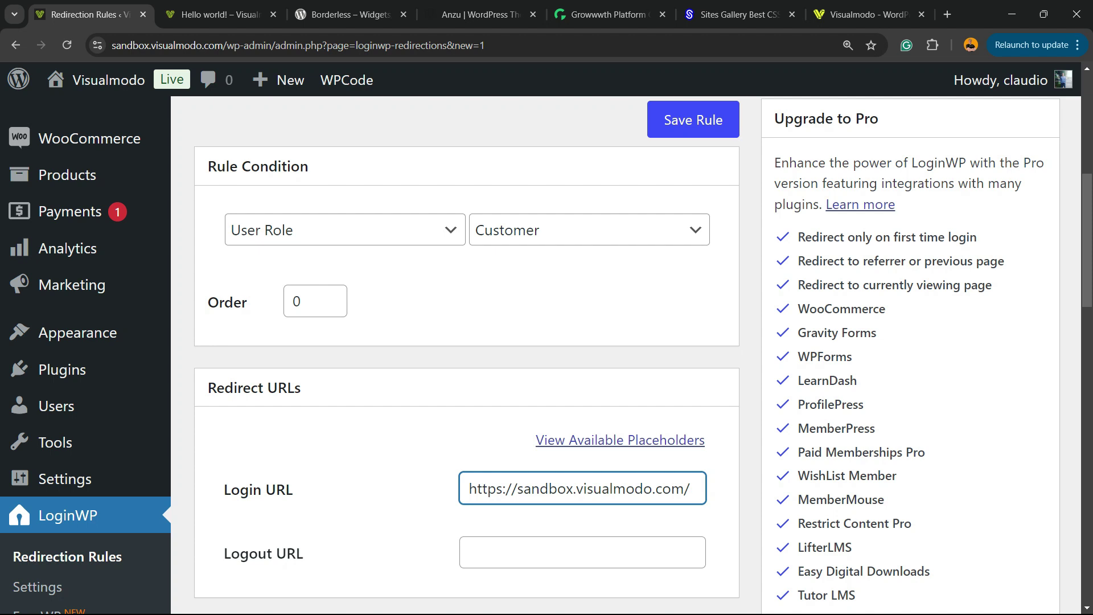
key("Tab")
key("ctrl+v")
scroll(467, 353, "down", 5)
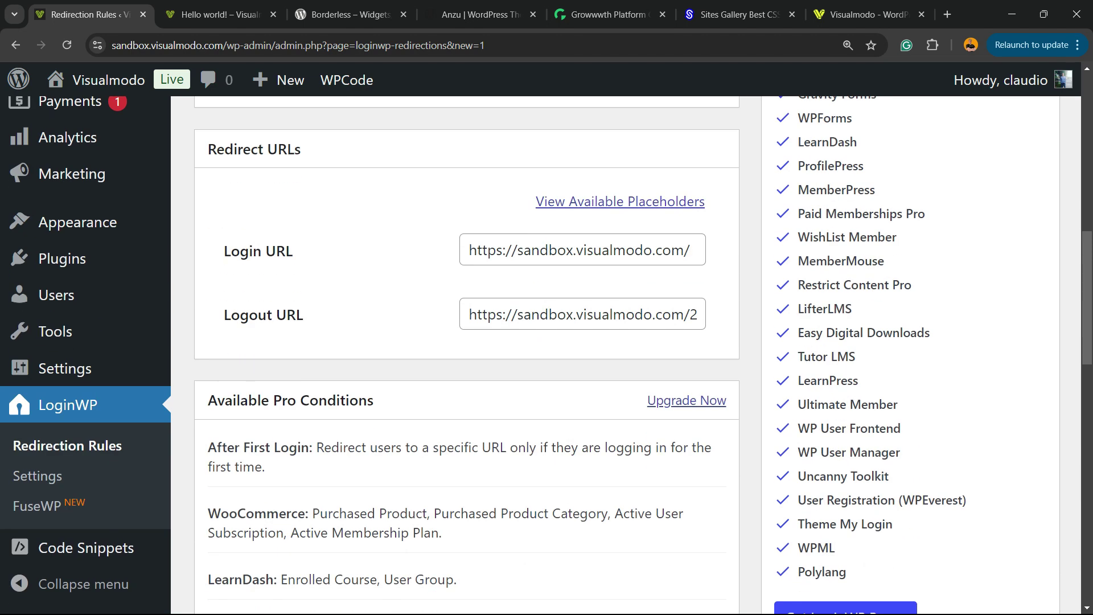
Step: Save the Customer redirection rule and review its condition and redirect URLs
scroll(467, 353, "up", 8)
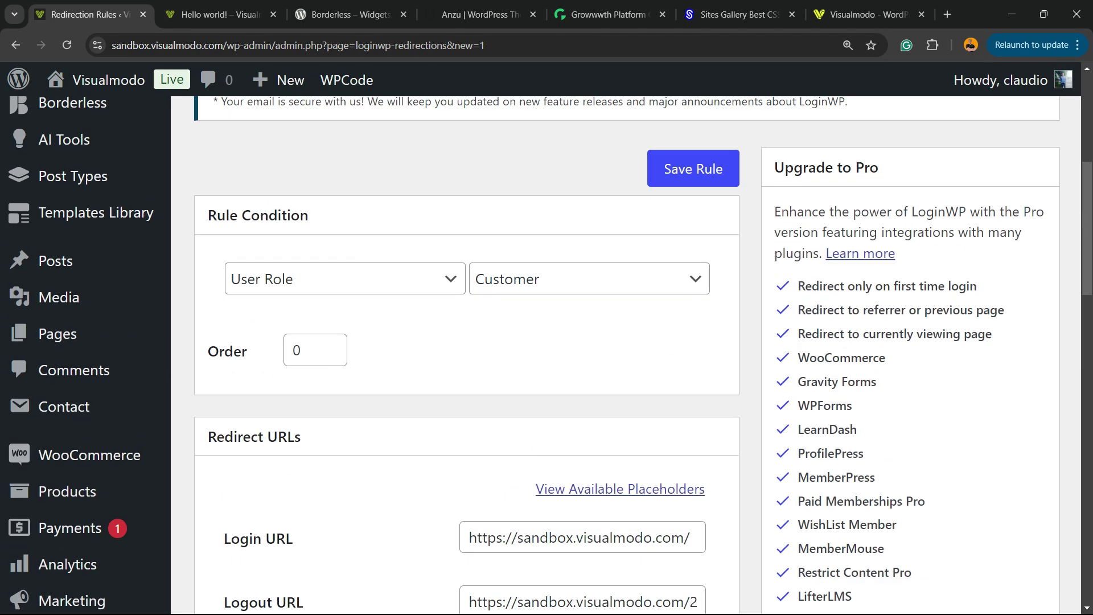
left_click(686, 176)
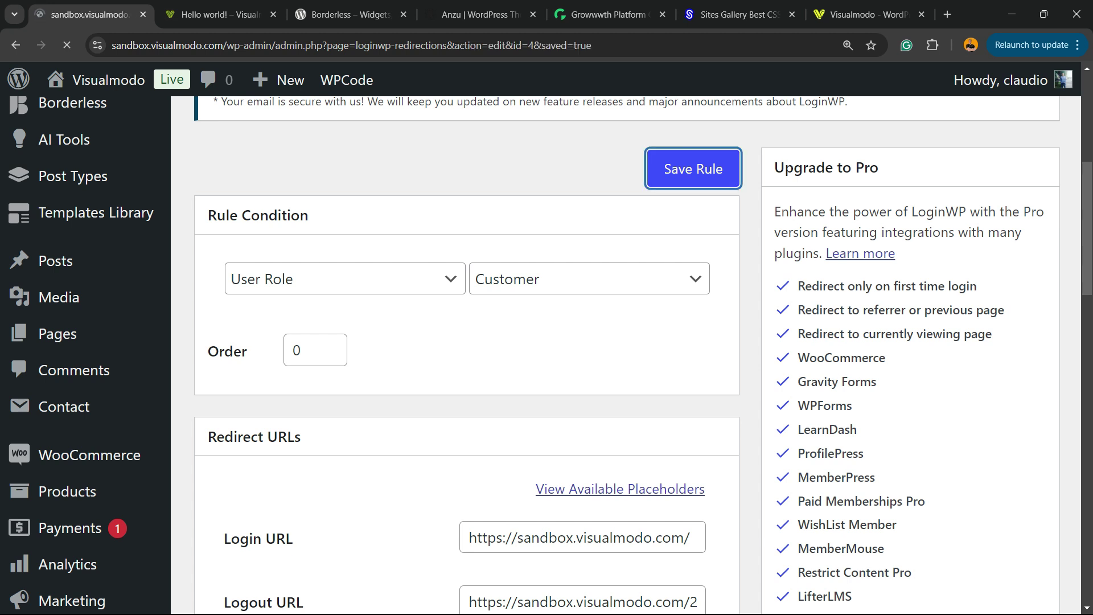
scroll(627, 353, "down", 3)
scroll(626, 353, "down", 13)
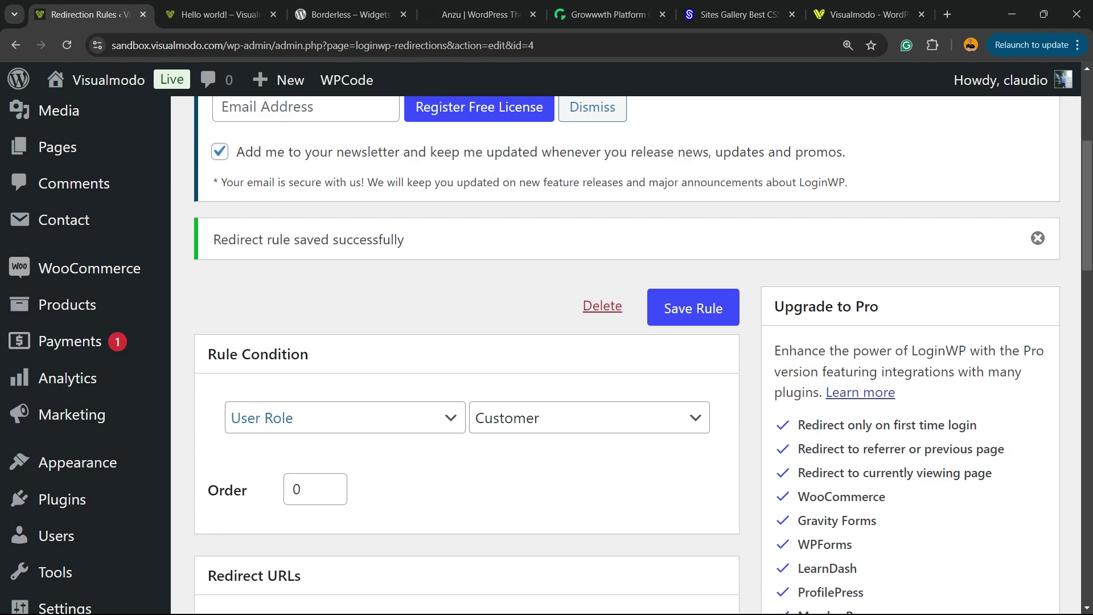
scroll(627, 353, "up", 16)
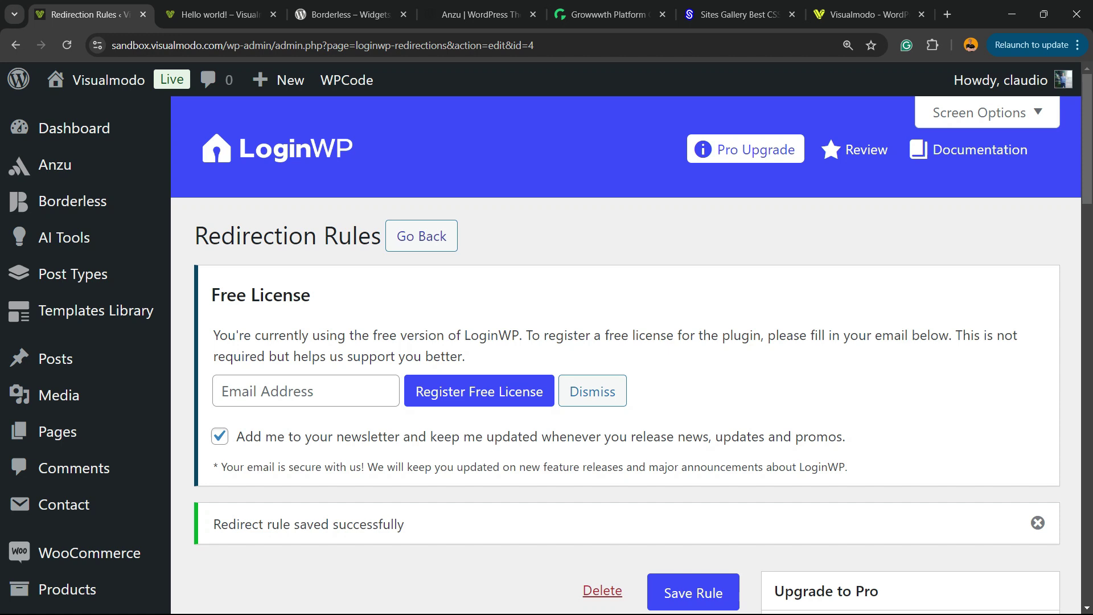
key("ctrl+minus")
scroll(49, 370, "down", 5)
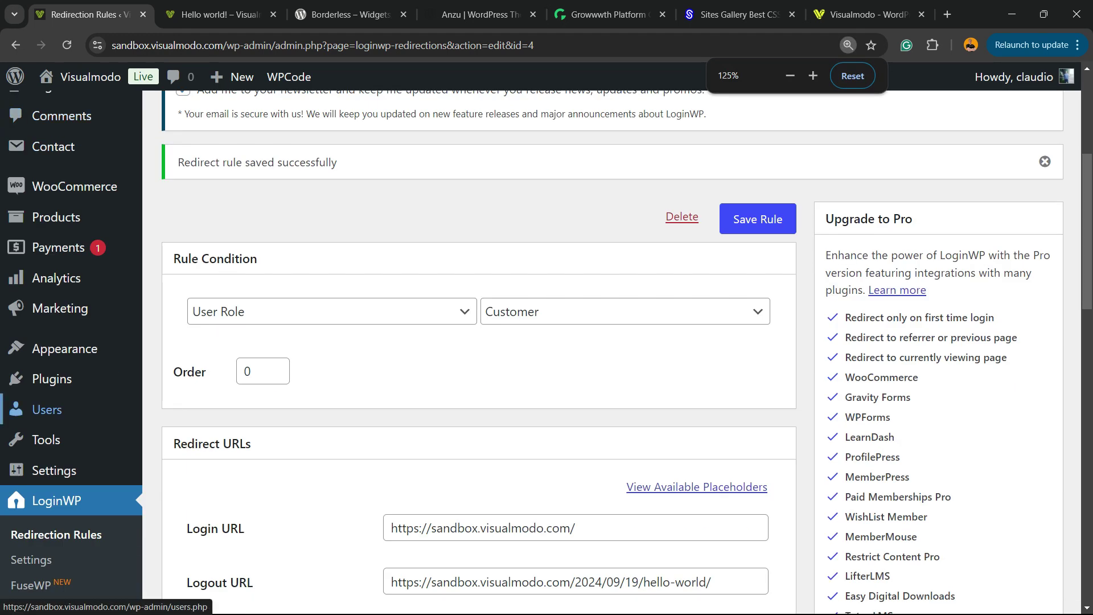
Step: Open the LoginWP redirection rules list and review the entry for the Customer rule
left_click(57, 501)
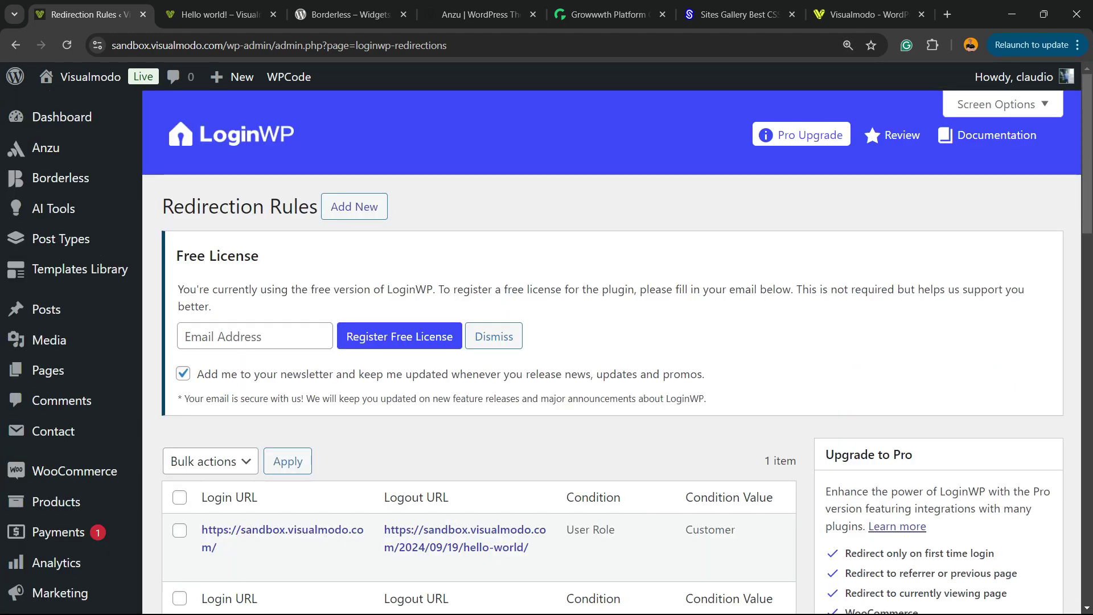
scroll(613, 353, "down", 2)
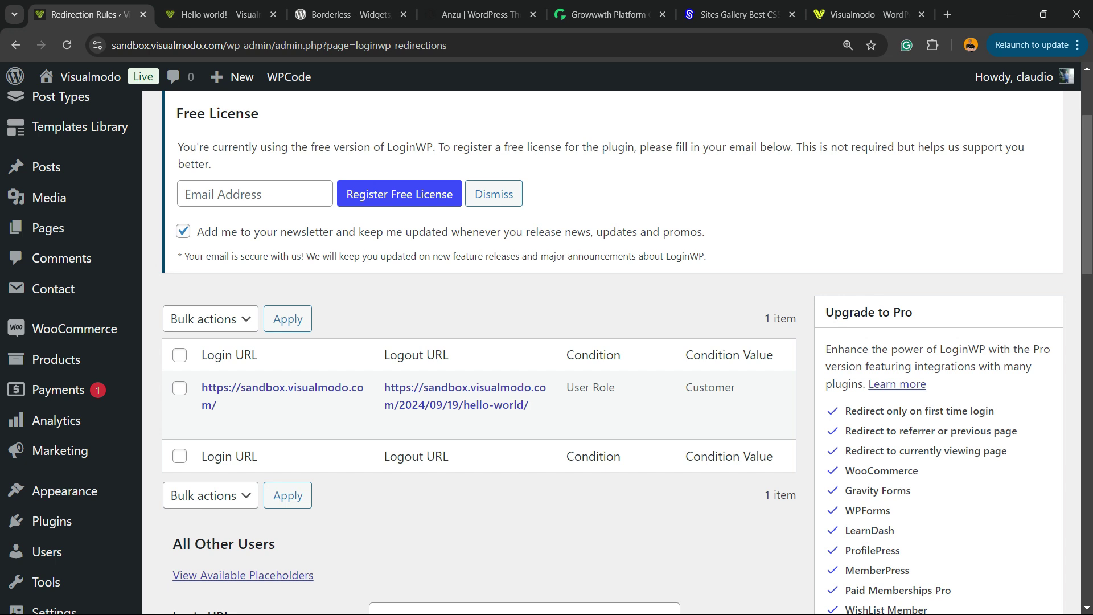
mouse_move(256, 407)
scroll(342, 342, "up", 3)
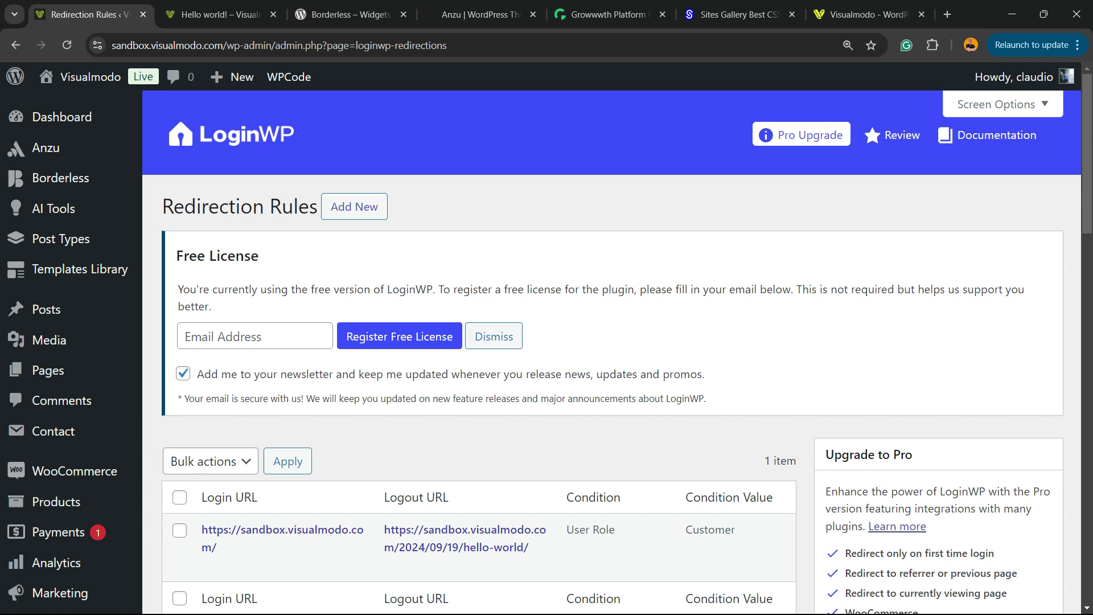
Step: Start adding another redirection rule in LoginWP
left_click(354, 206)
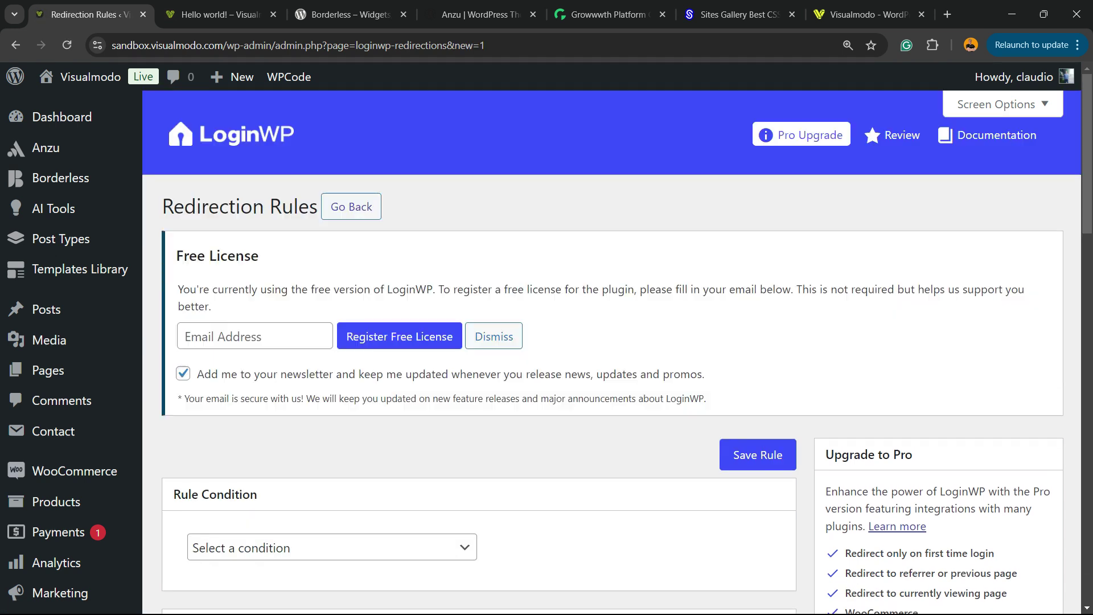
scroll(354, 206, "down", 3)
scroll(331, 264, "down", 2)
Step: Set the new rule's condition to Username and choose the existing user account
left_click(332, 263)
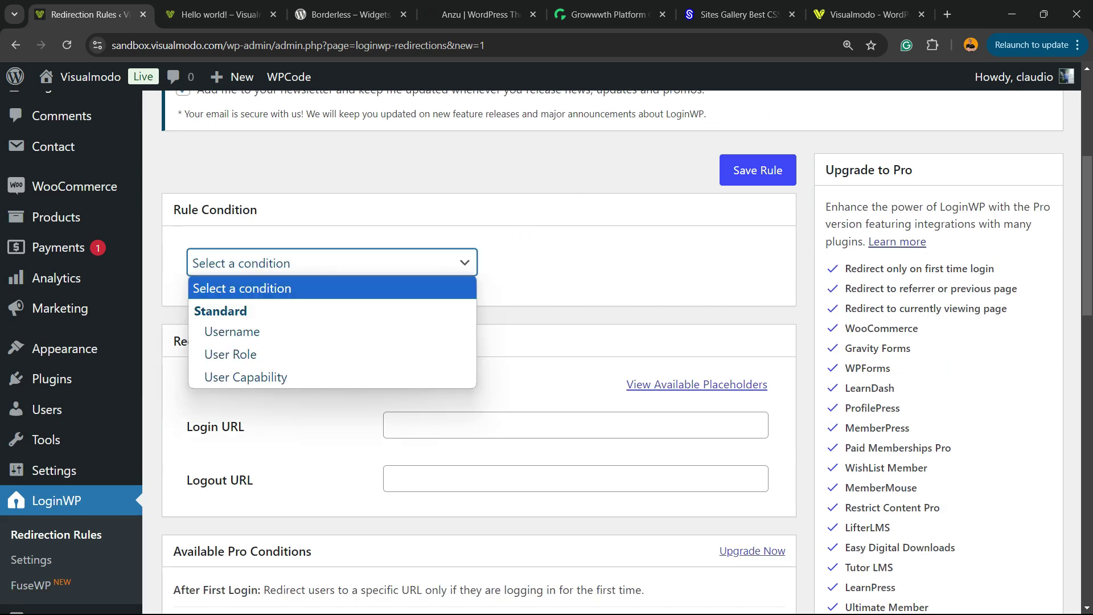
left_click(232, 332)
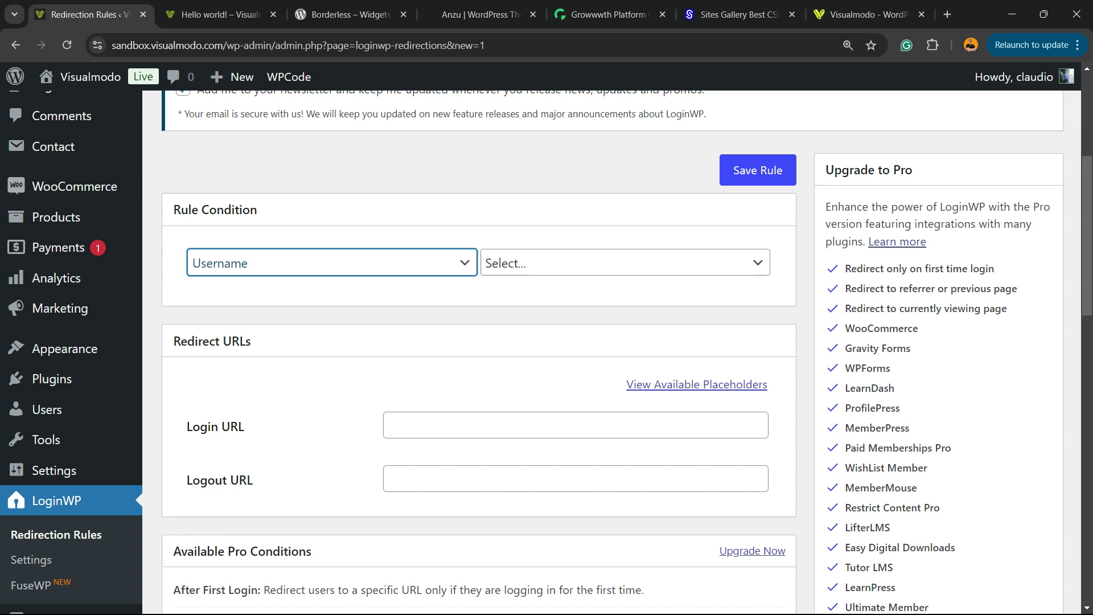
left_click(625, 263)
left_click(505, 311)
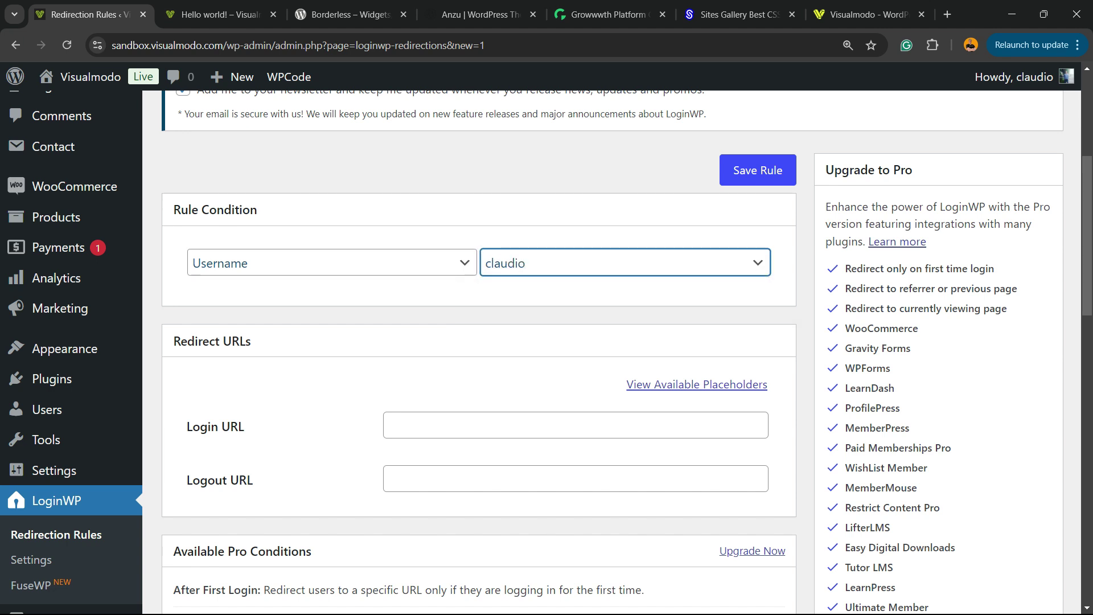
scroll(546, 352, "down", 4)
scroll(547, 352, "up", 4)
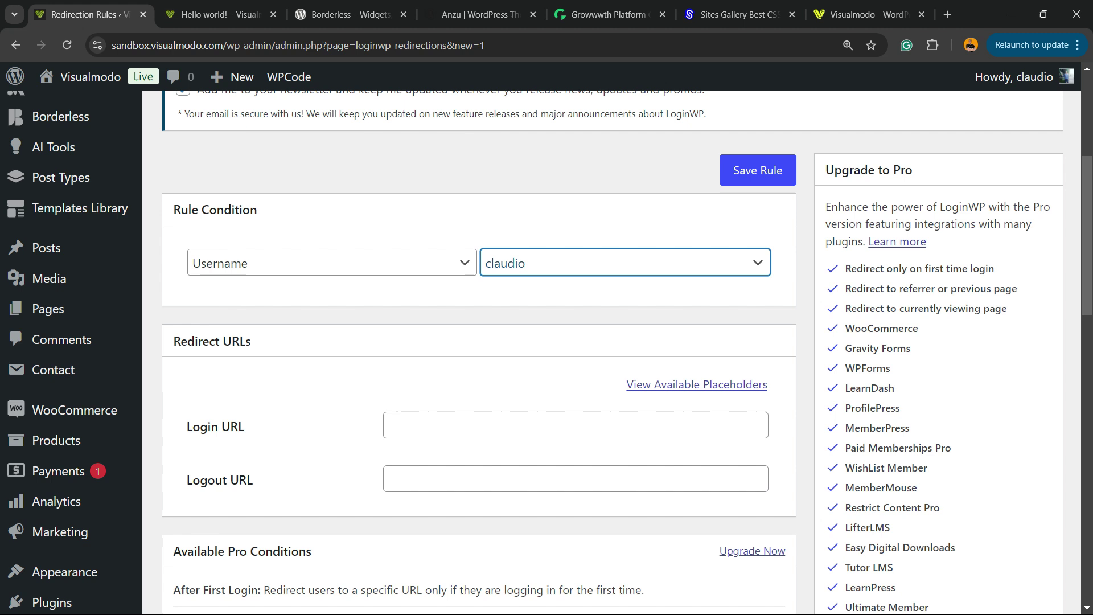
Step: Switch the rule condition to User Capability and look through the available capabilities without choosing one
left_click(332, 263)
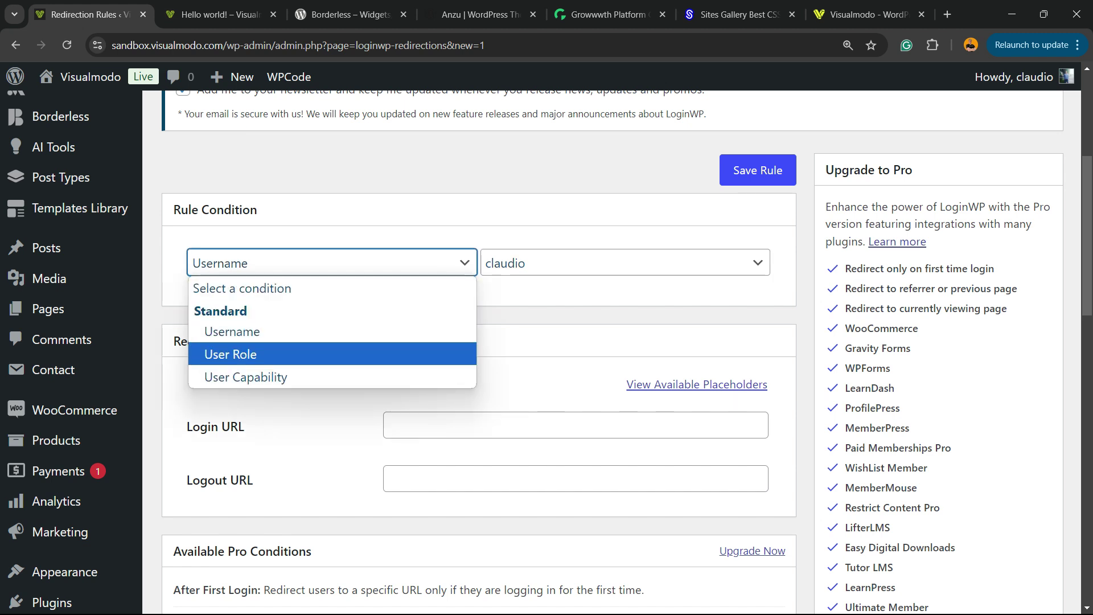
left_click(246, 377)
left_click(624, 263)
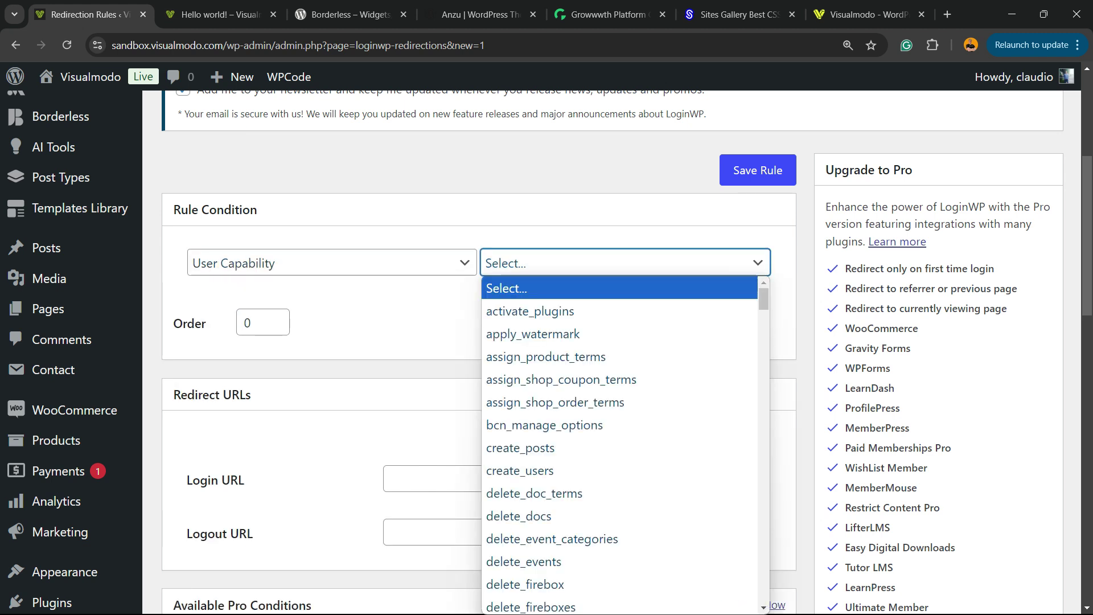
scroll(619, 402, "down", 15)
key("Down")
key("Up")
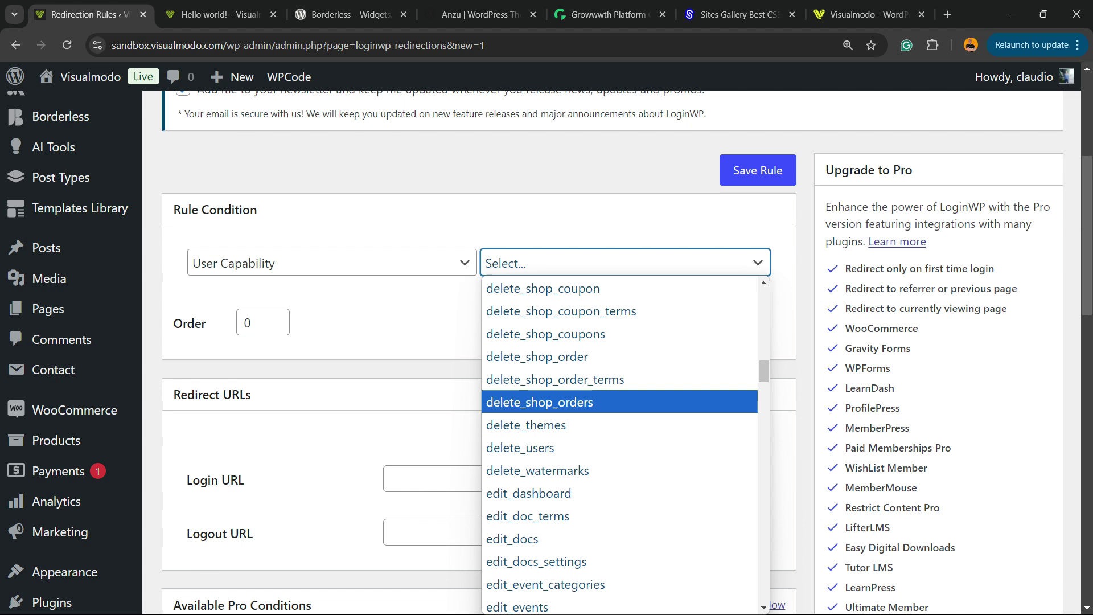
key("Escape")
scroll(479, 341, "down", 3)
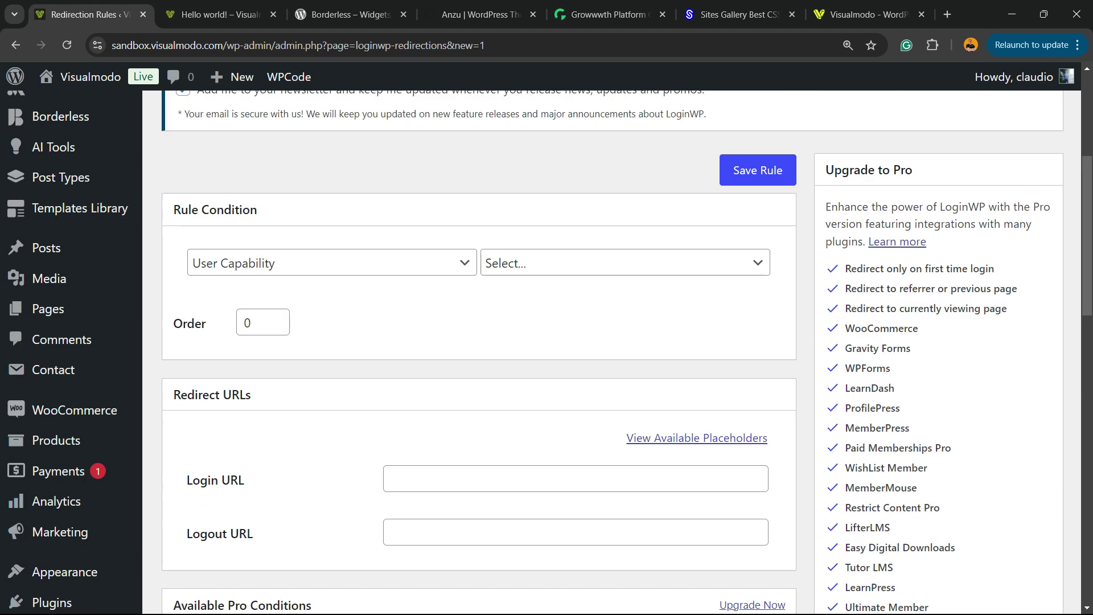
Step: Set the new rule's condition to User Role with the role Editor
left_click(332, 263)
left_click(332, 353)
left_click(625, 263)
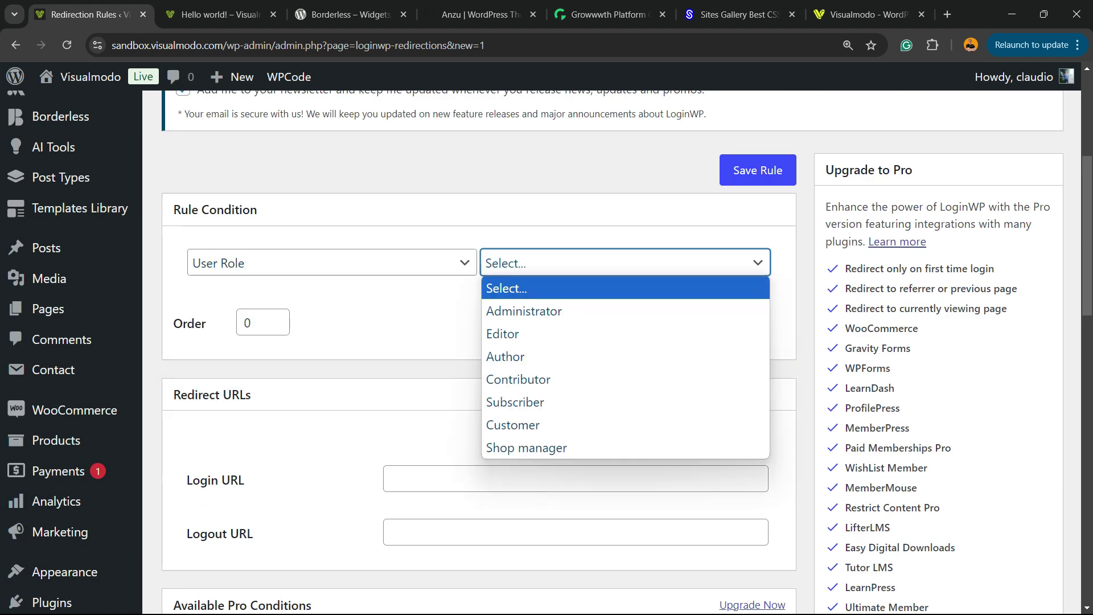
left_click(503, 334)
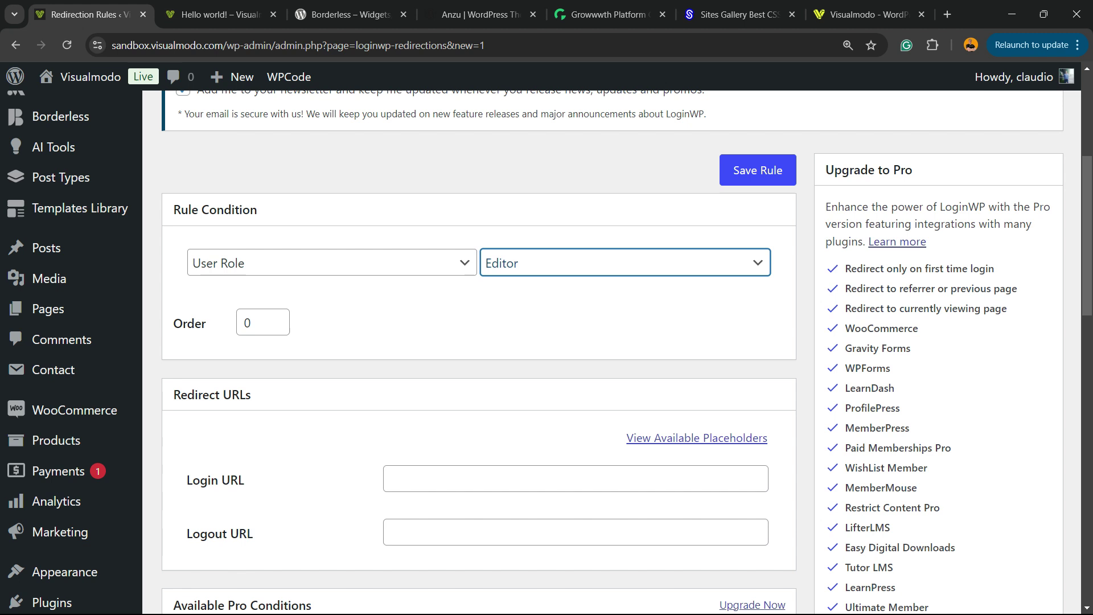
scroll(547, 352, "down", 2)
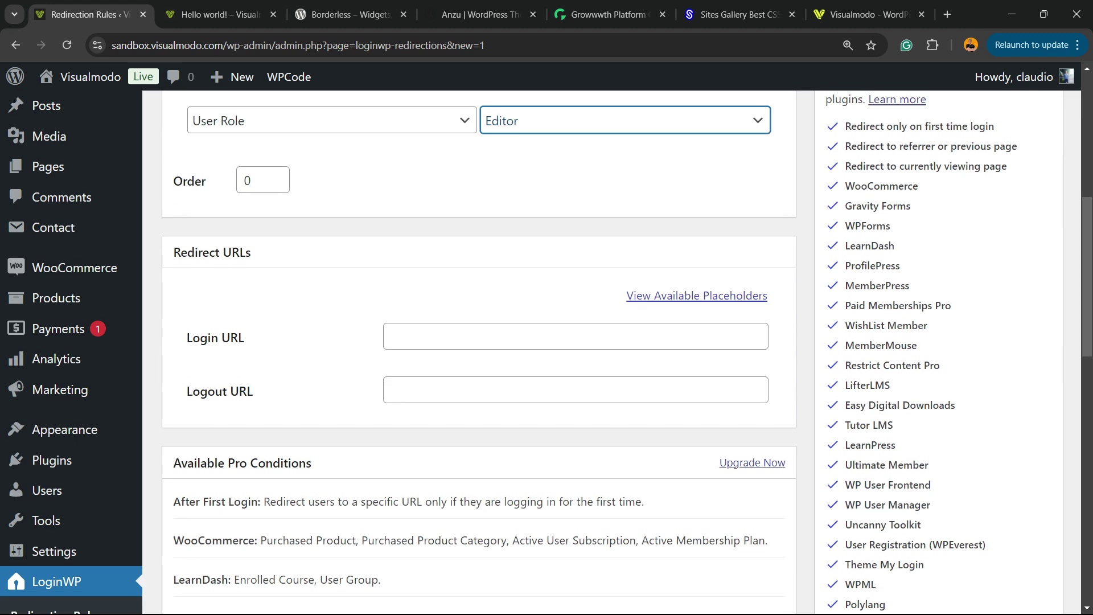
scroll(478, 341, "up", 5)
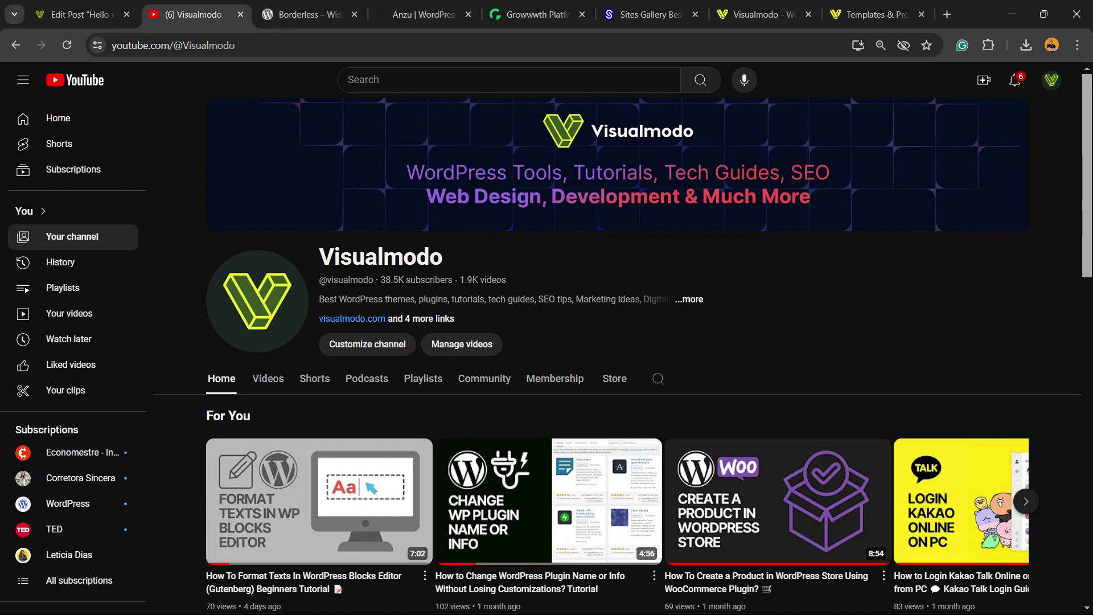
Step: Look over the Borderless plugin page and the Anzu theme page on WordPress.org
left_click(302, 14)
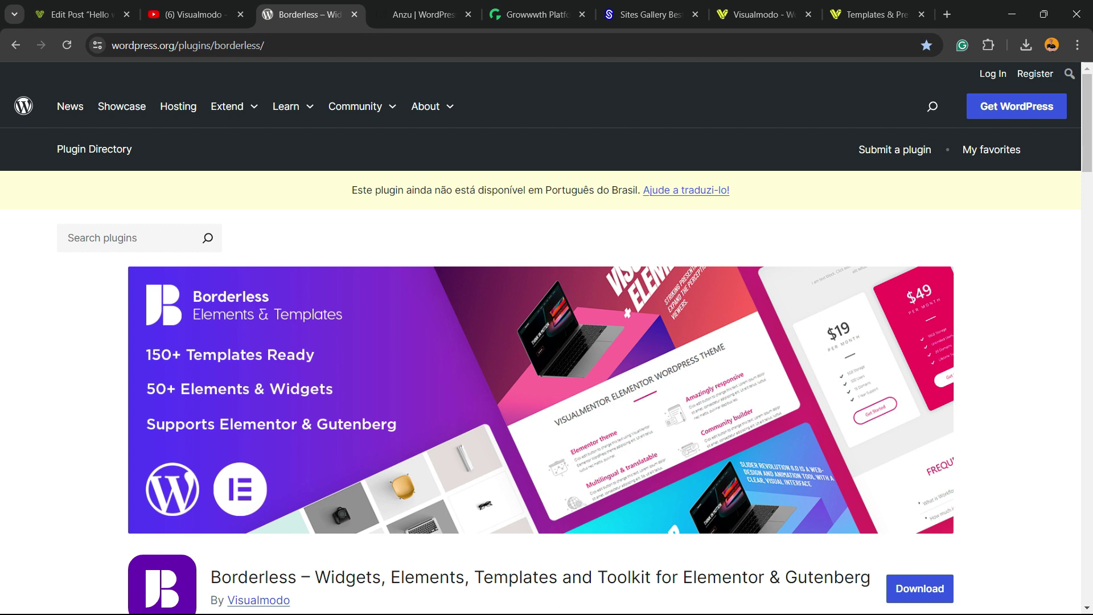
scroll(541, 342, "down", 3)
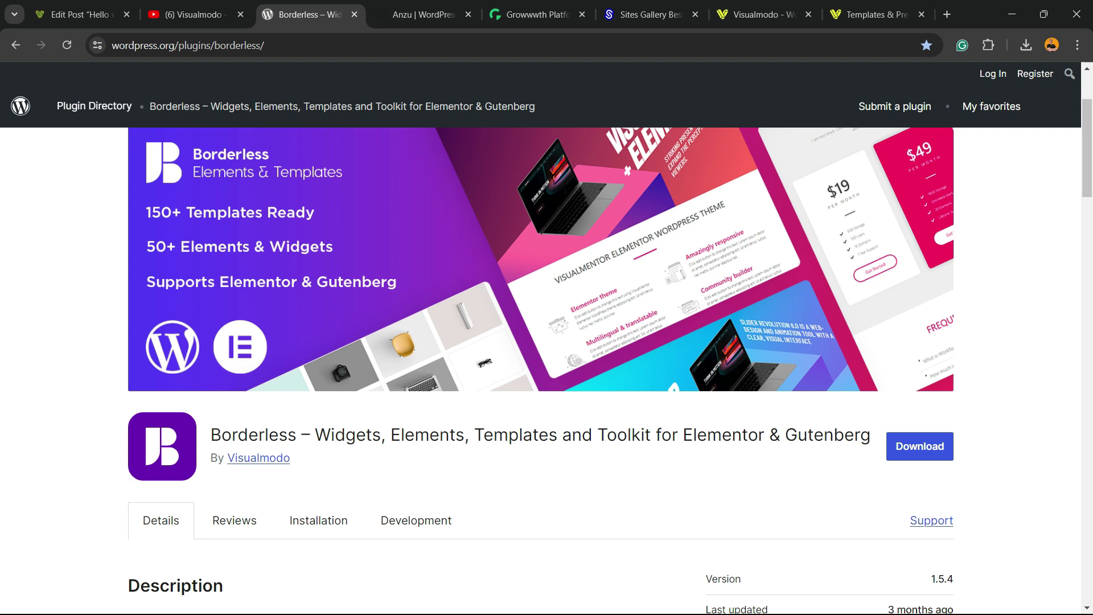
scroll(541, 342, "up", 3)
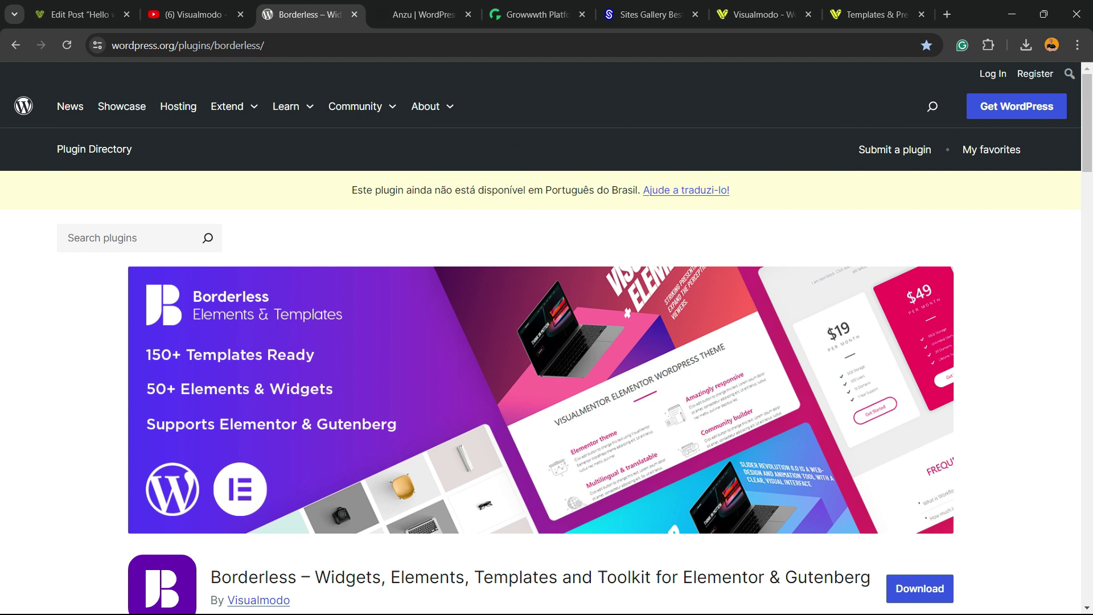
scroll(541, 341, "down", 3)
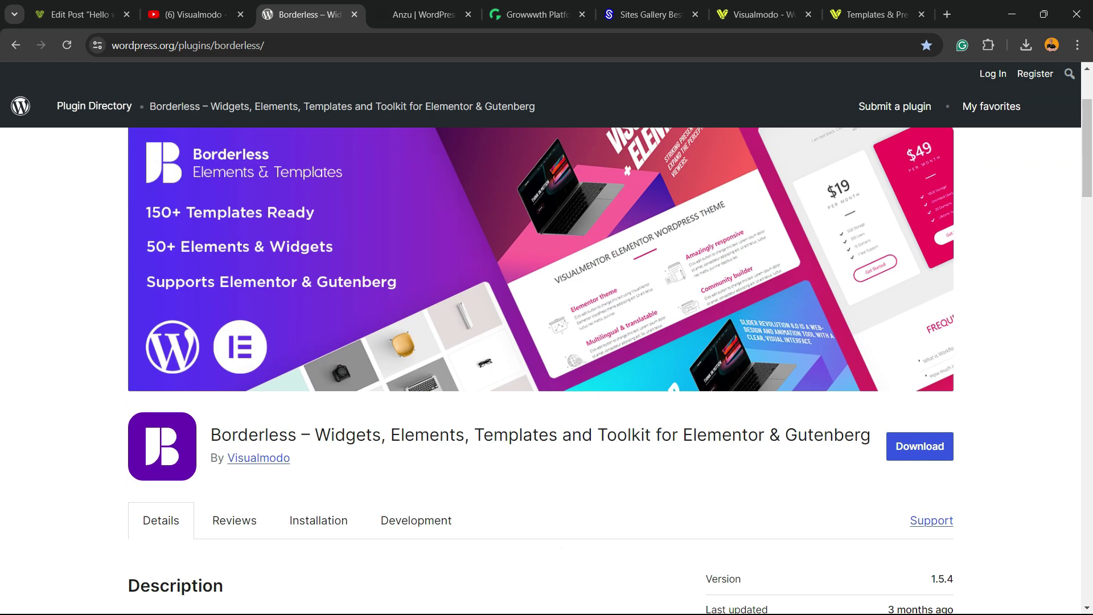
left_click(422, 14)
scroll(547, 371, "up", 15)
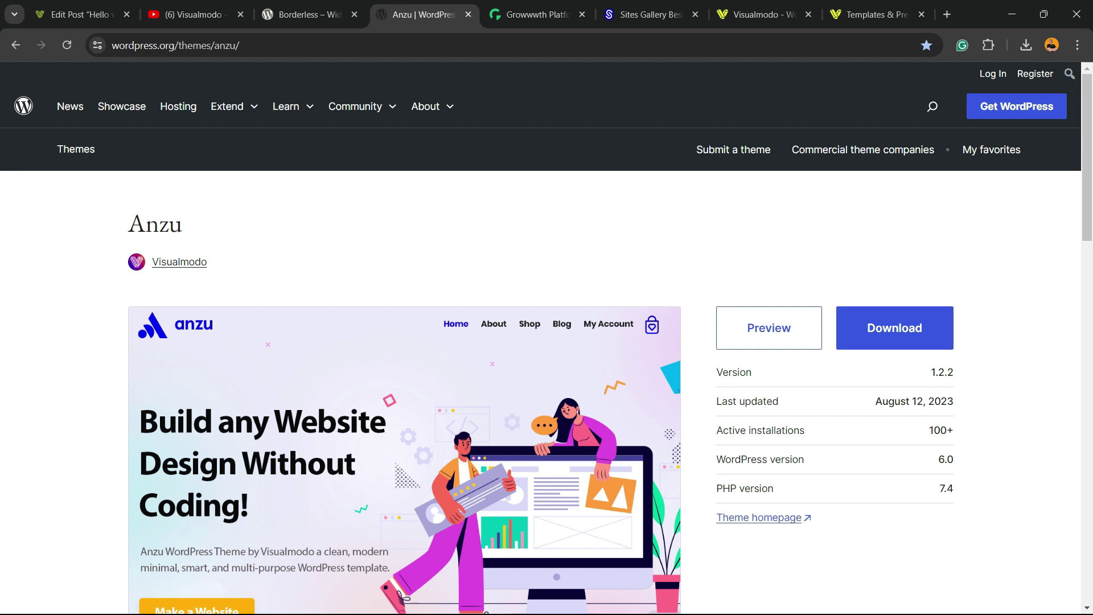
Step: Browse the website listings on the Growwwth home page
key("ctrl+Tab")
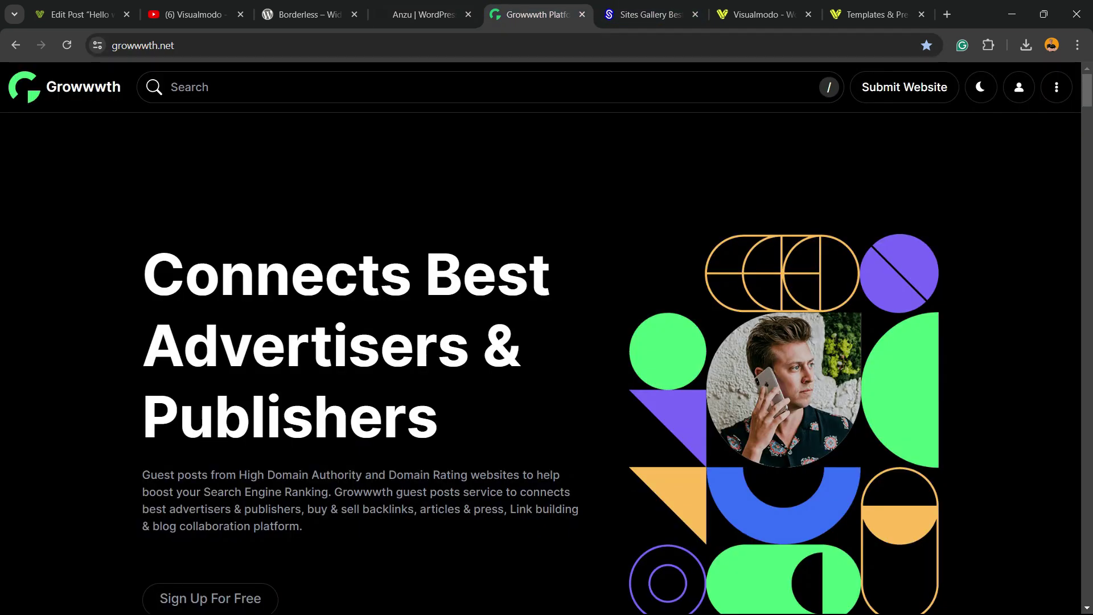
scroll(541, 365, "down", 12)
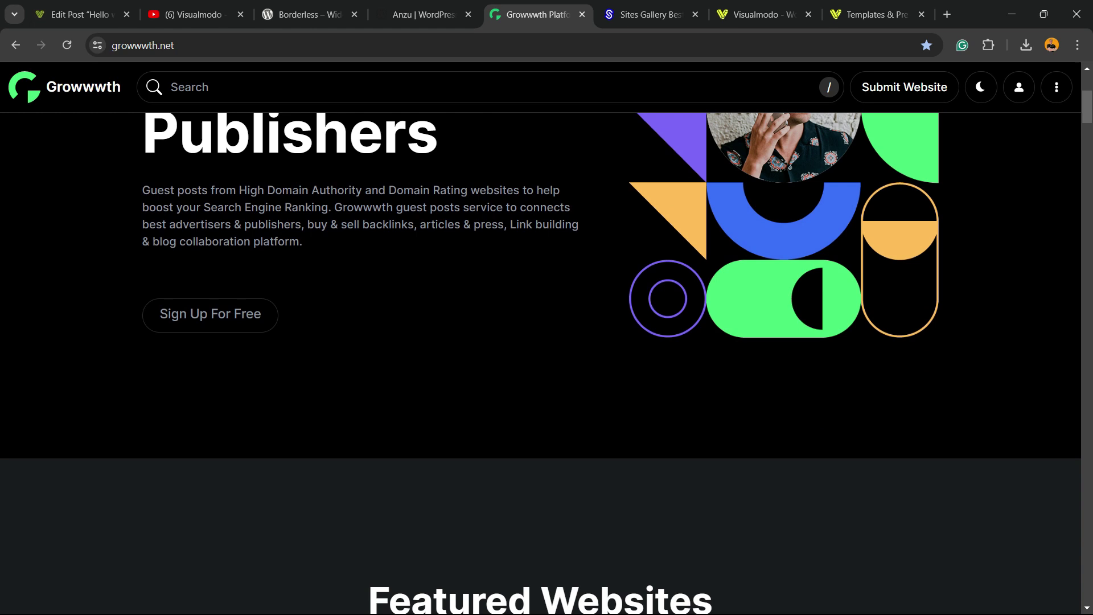
scroll(541, 365, "down", 15)
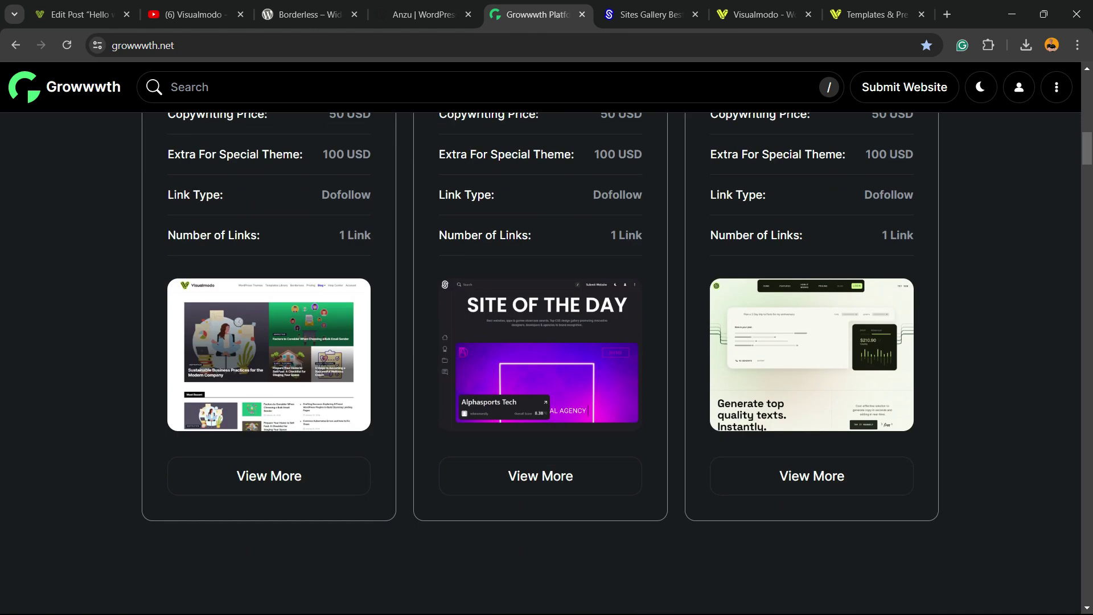
scroll(541, 365, "down", 3)
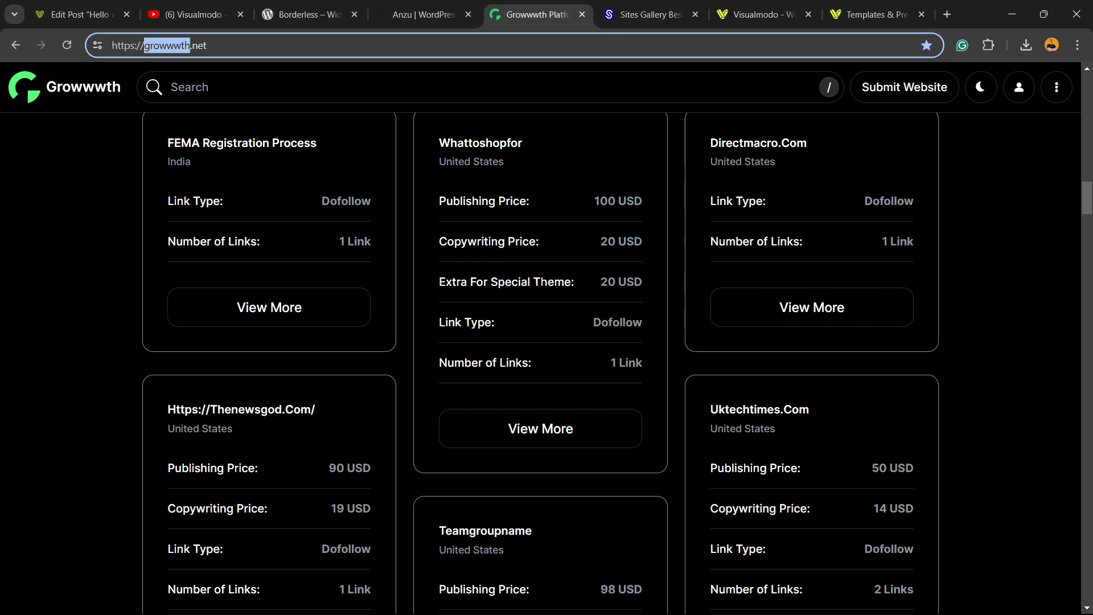
scroll(541, 364, "down", 5)
scroll(541, 364, "down", 6)
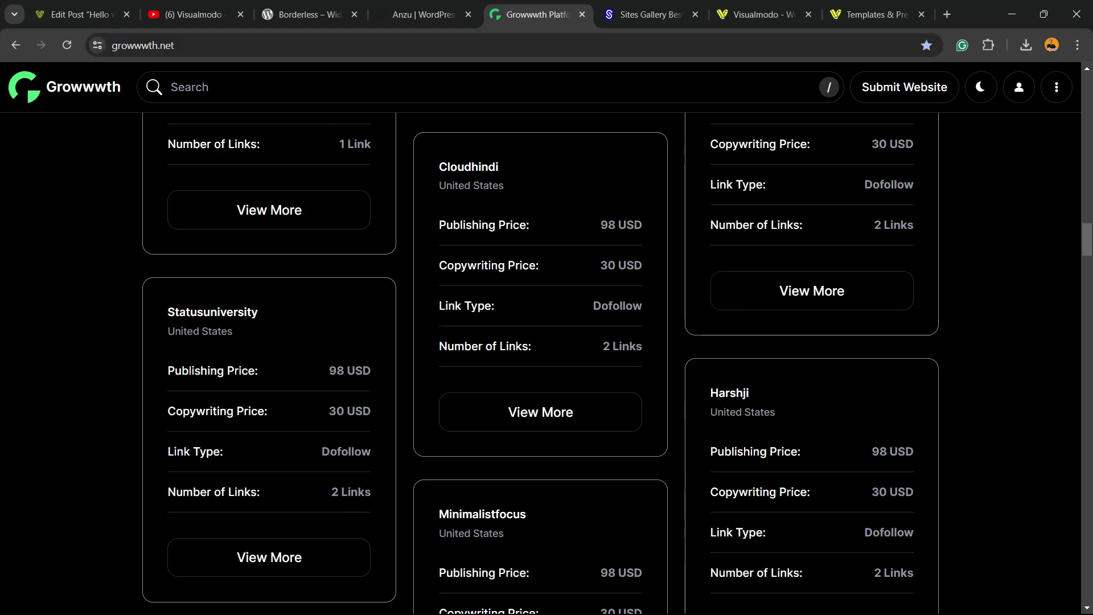
Step: Finish browsing the Growwwth listings and look over the site of the day and the website showcase on Sites Gallery
scroll(541, 365, "down", 17)
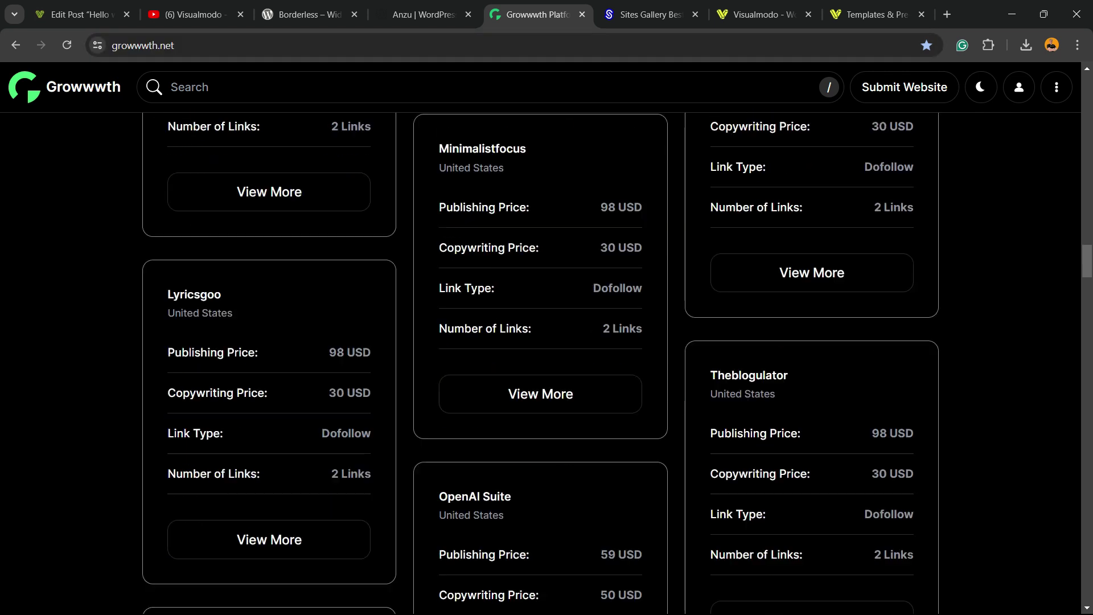
left_click(650, 15)
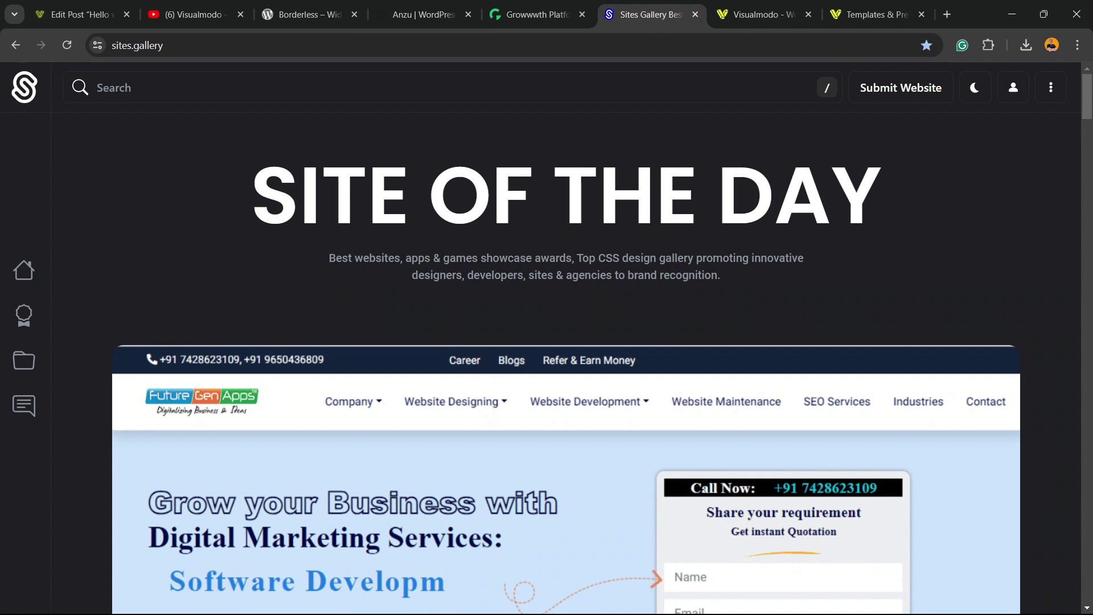
scroll(567, 364, "down", 9)
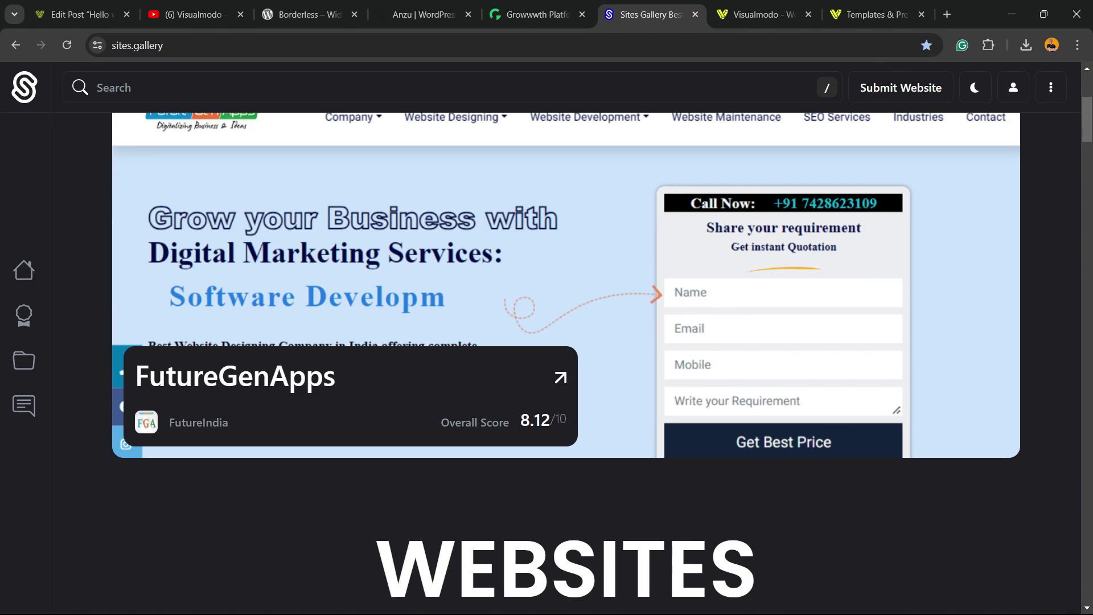
scroll(262, 200, "down", 10)
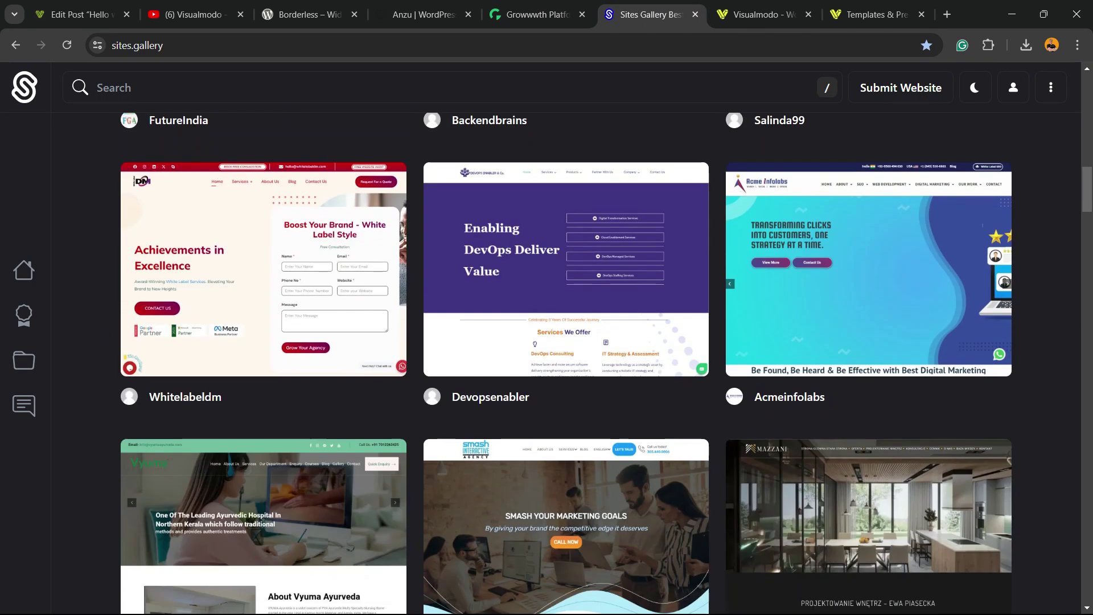
scroll(262, 199, "down", 7)
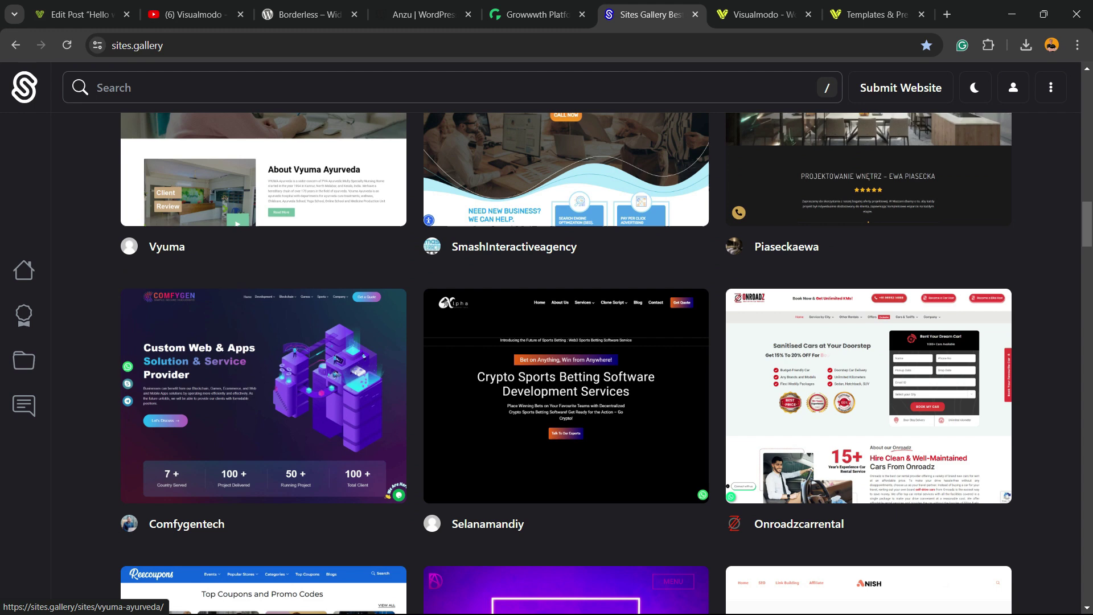
scroll(262, 199, "down", 5)
scroll(262, 200, "down", 3)
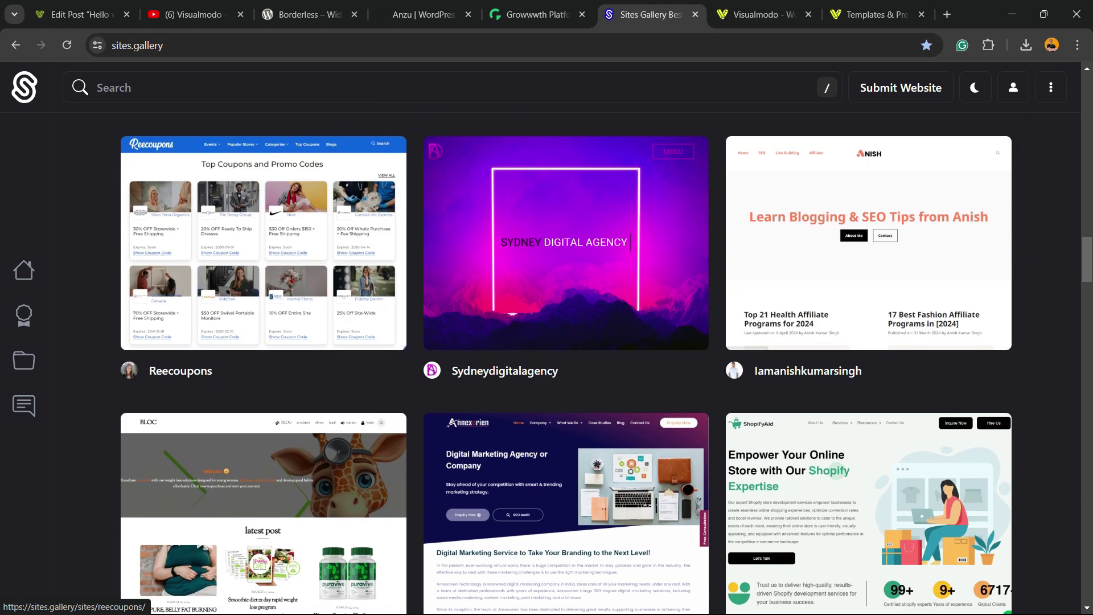
scroll(262, 200, "down", 20)
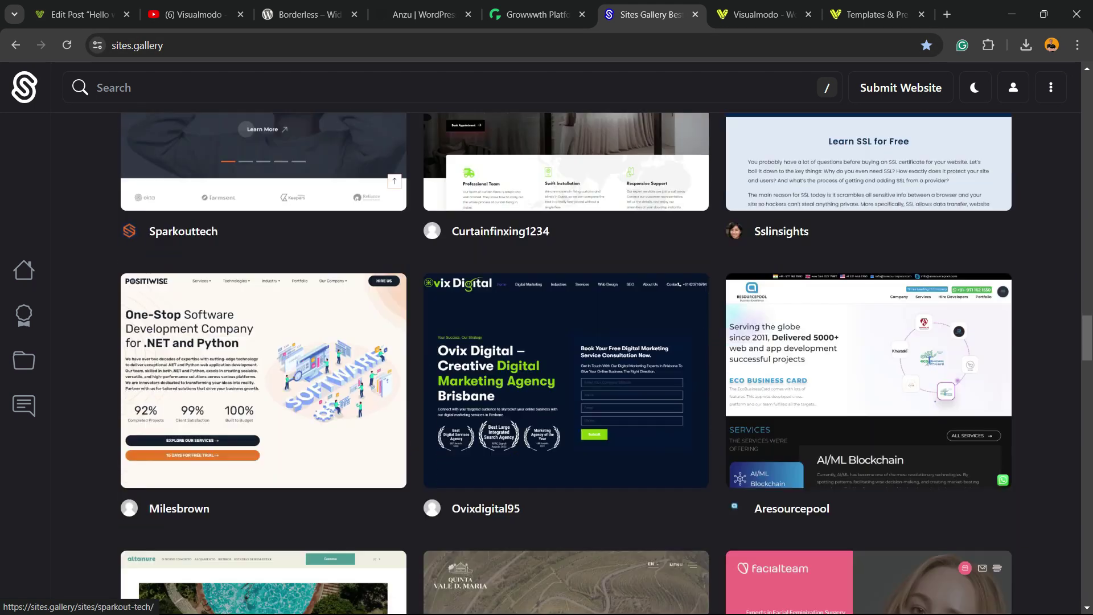
scroll(546, 342, "down", 3)
scroll(547, 342, "up", 9)
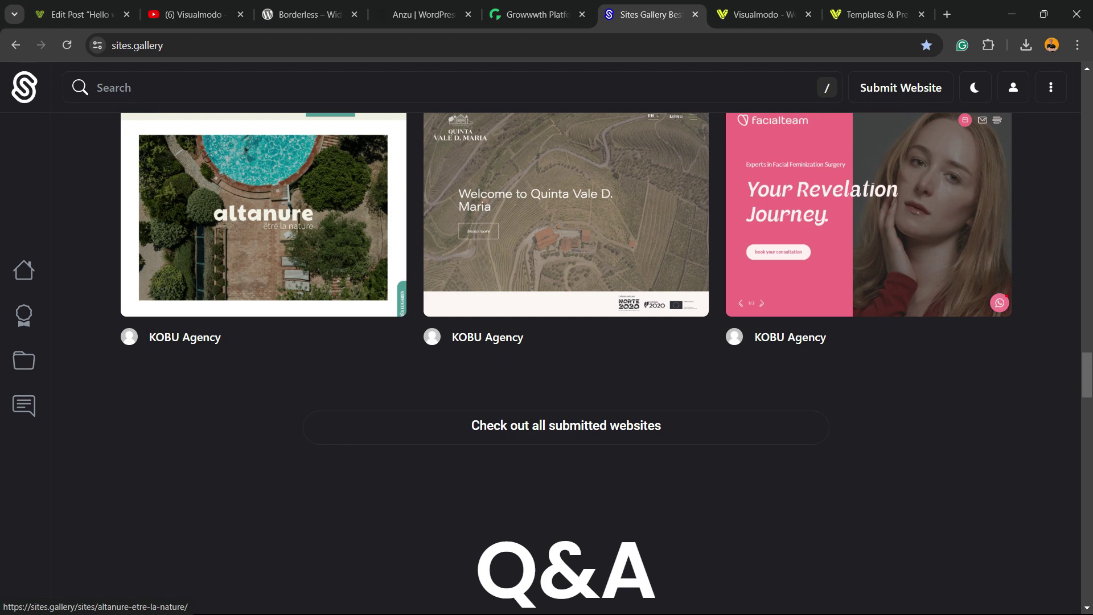
scroll(547, 342, "up", 6)
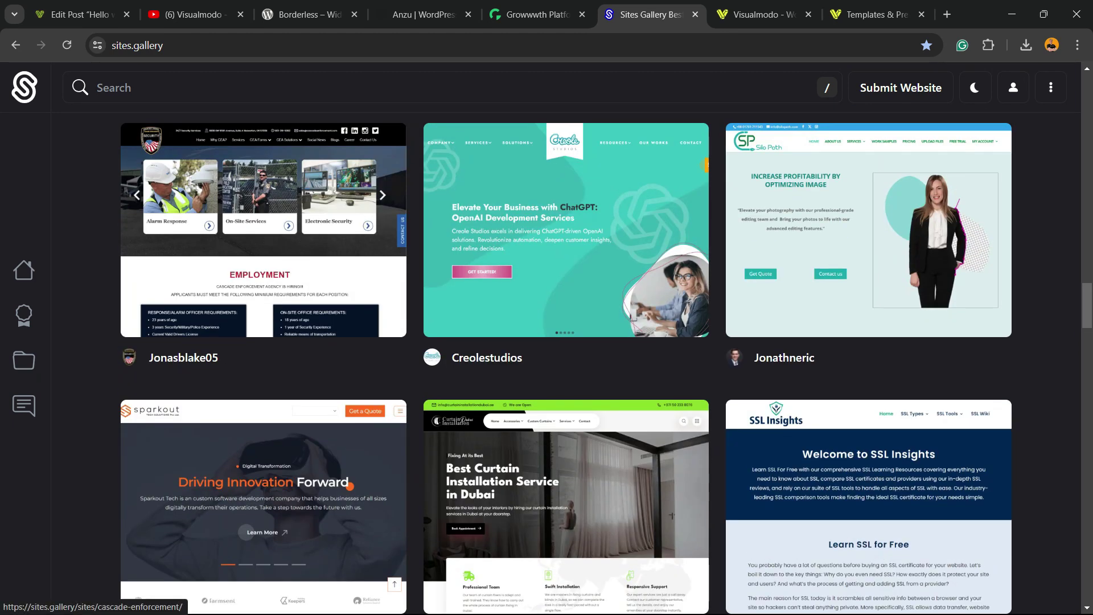
Step: Look over the WordPress themes and the theme bundle offer on the Visualmodo home page
left_click(758, 14)
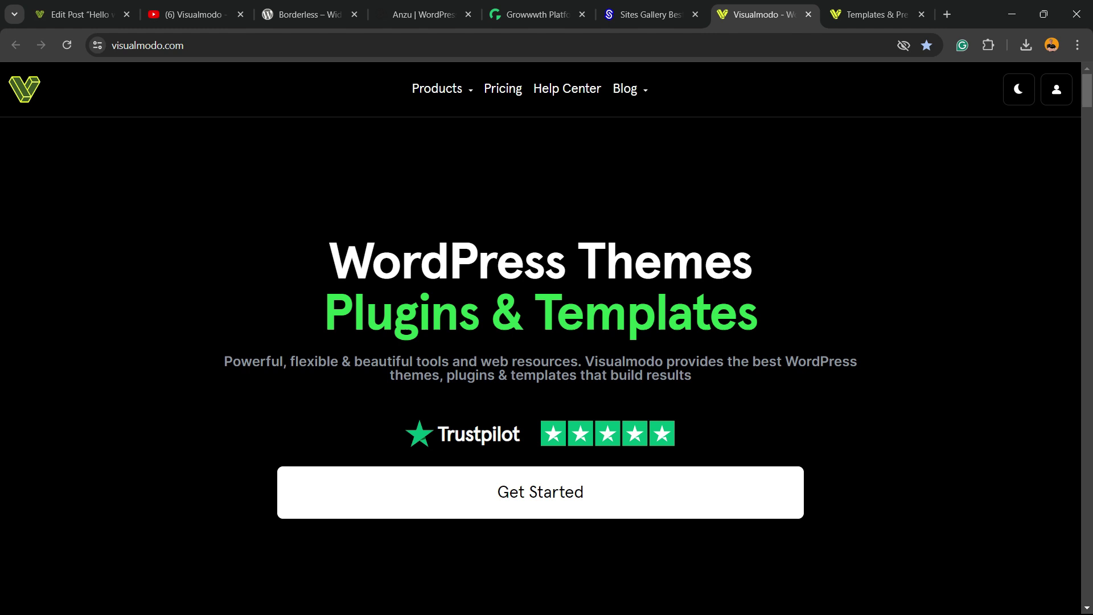
scroll(547, 342, "down", 3)
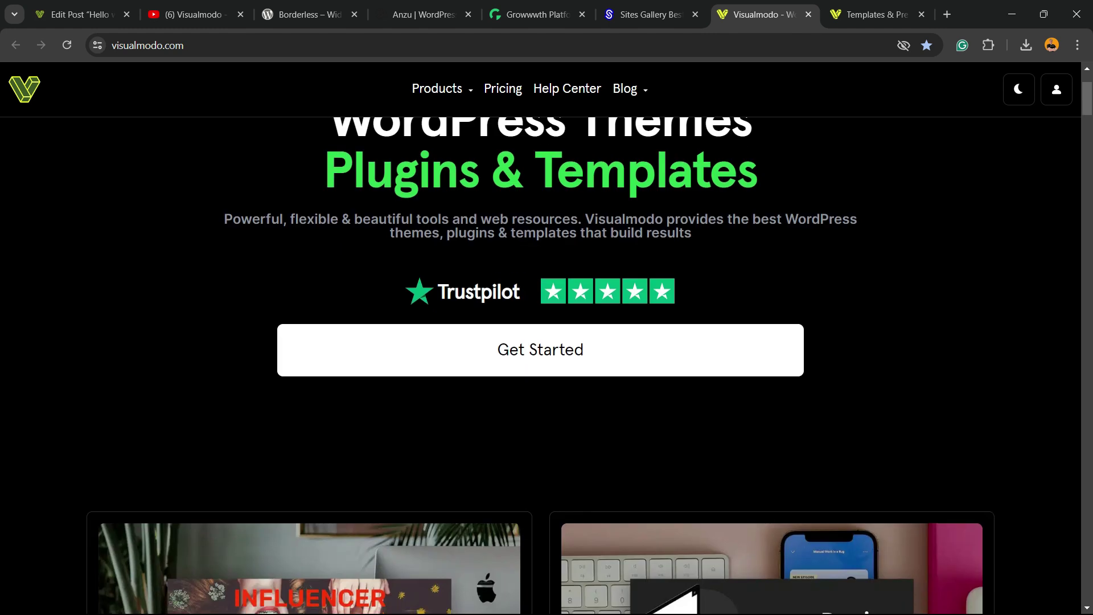
scroll(547, 342, "down", 10)
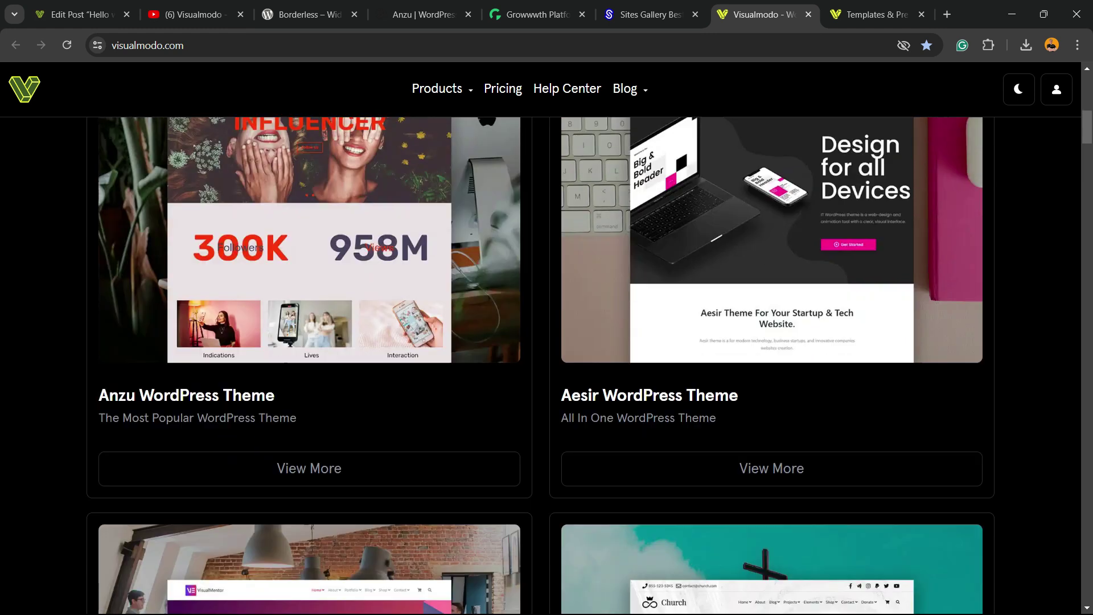
scroll(547, 364, "down", 9)
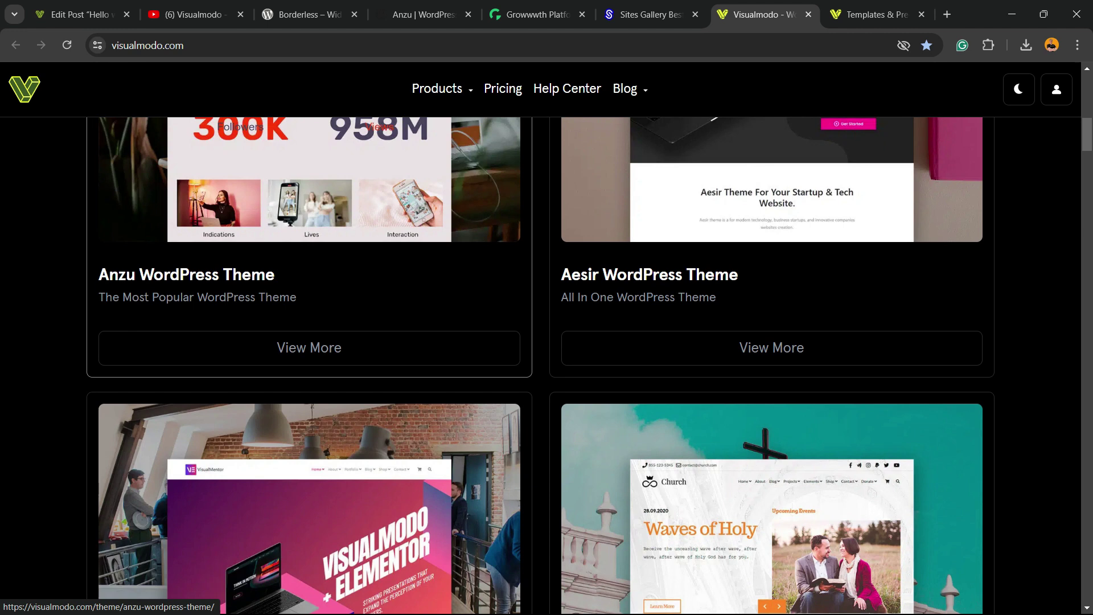
scroll(547, 365, "down", 12)
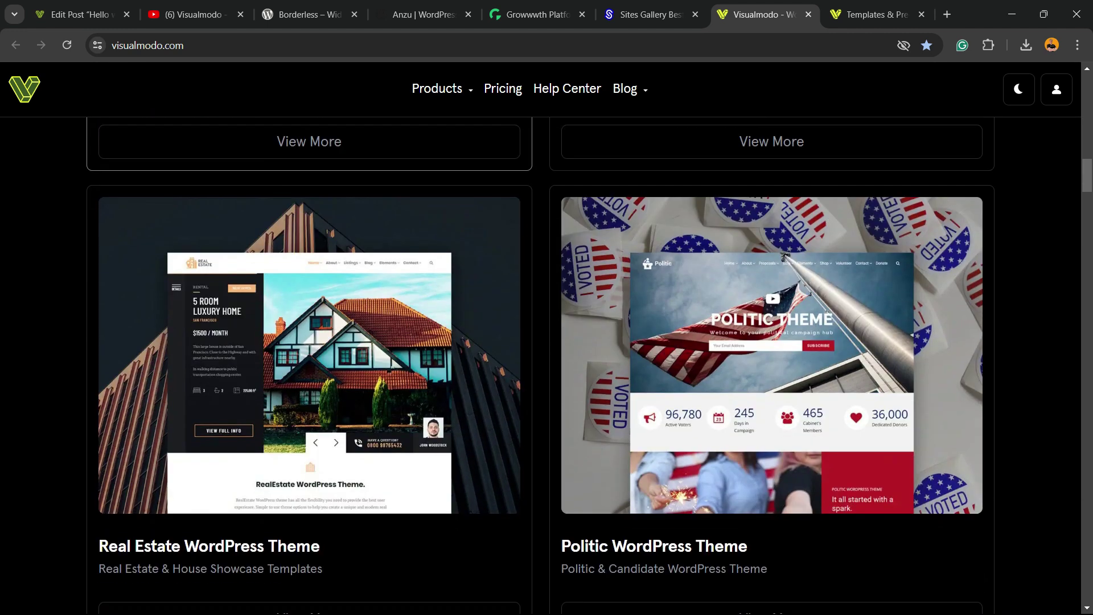
scroll(547, 364, "down", 15)
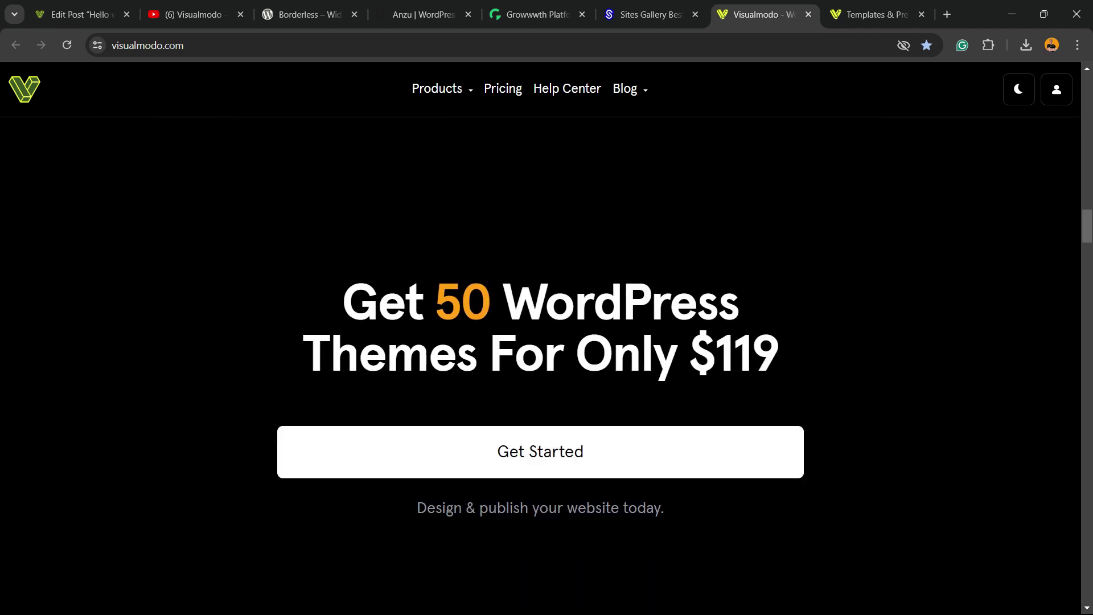
Step: Browse the ready-made website designs in the Visualmodo WordPress Templates Library
key("ctrl+Tab")
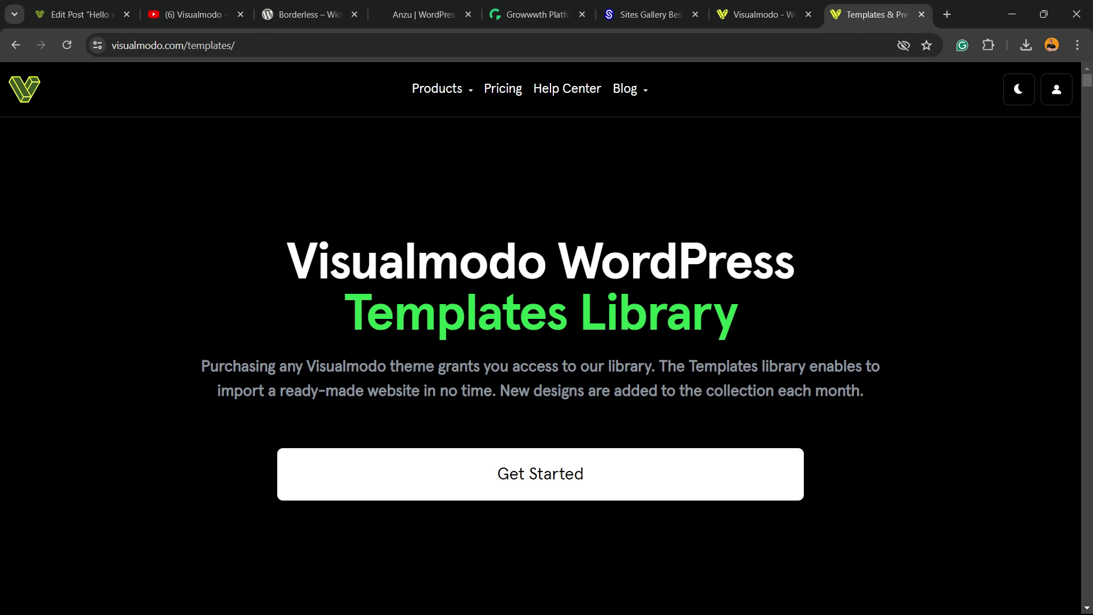
scroll(541, 228, "down", 10)
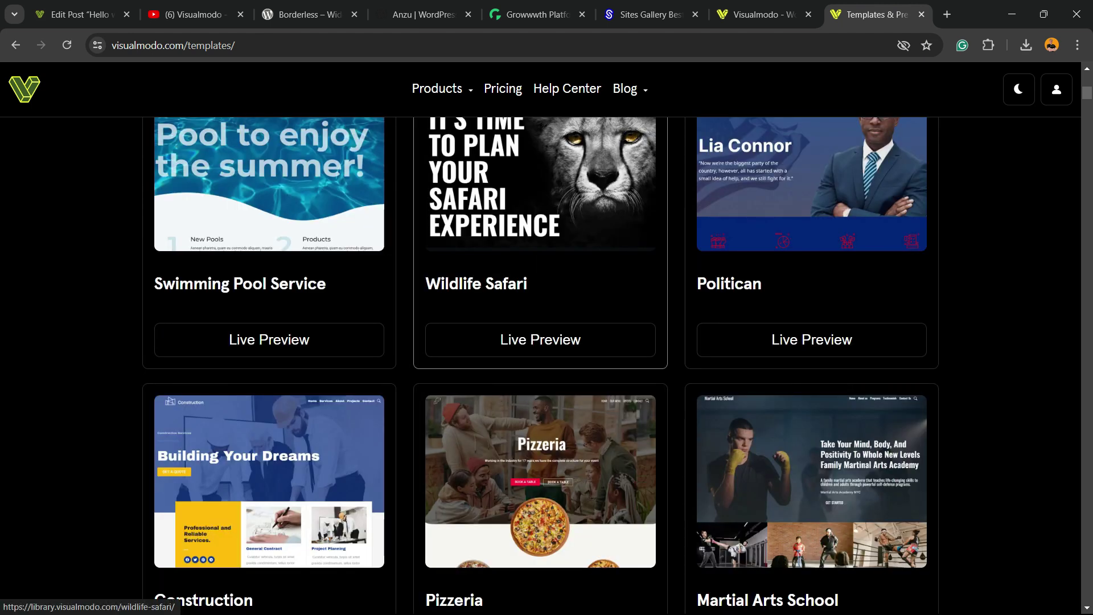
scroll(541, 228, "down", 3)
scroll(541, 342, "down", 14)
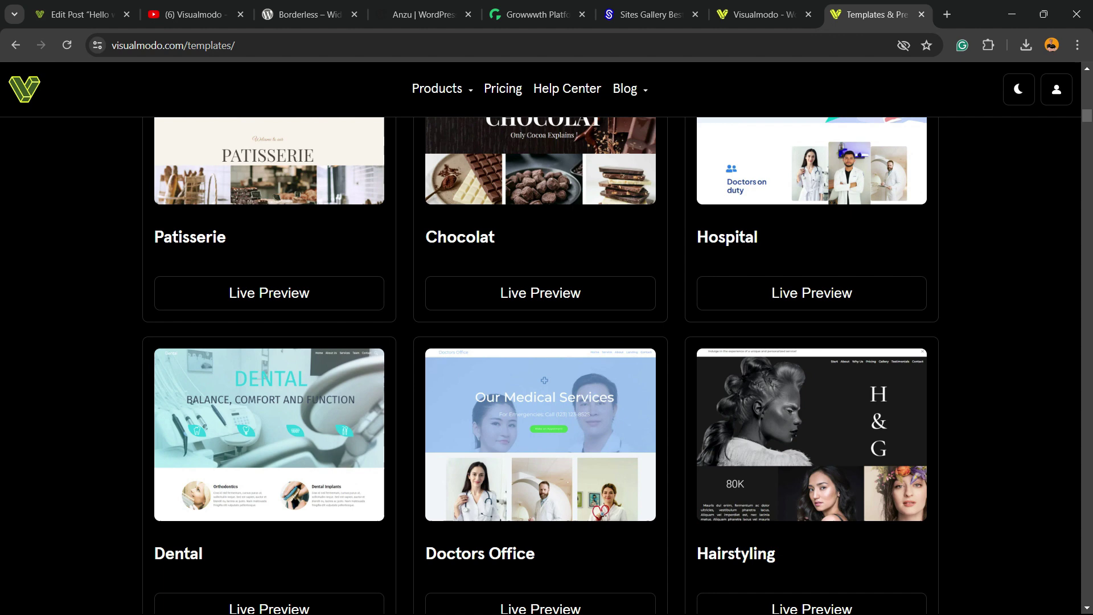
scroll(541, 365, "down", 5)
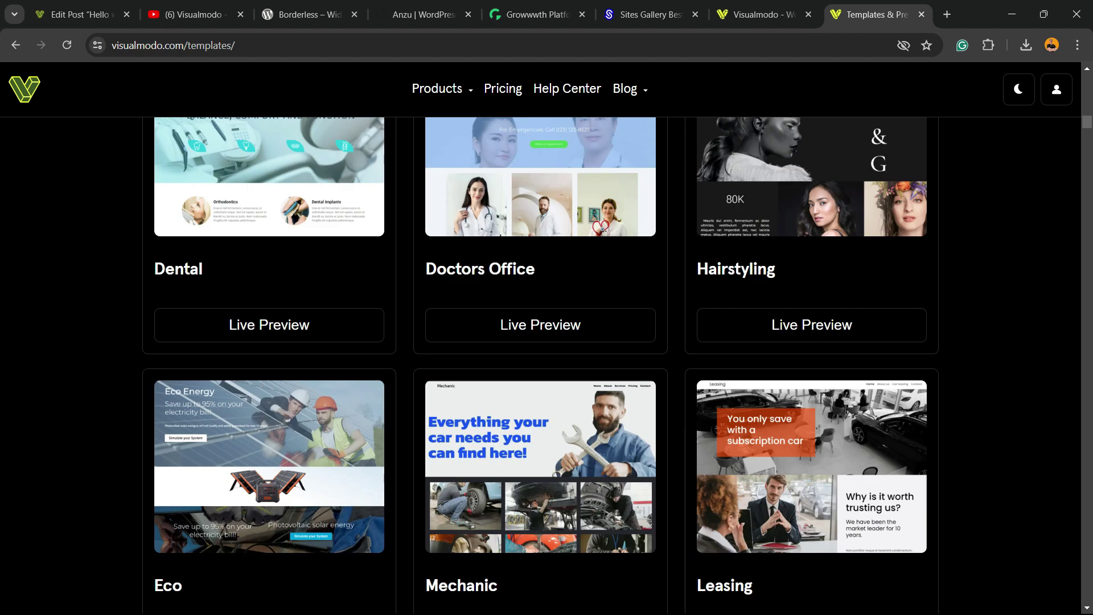
scroll(541, 364, "down", 12)
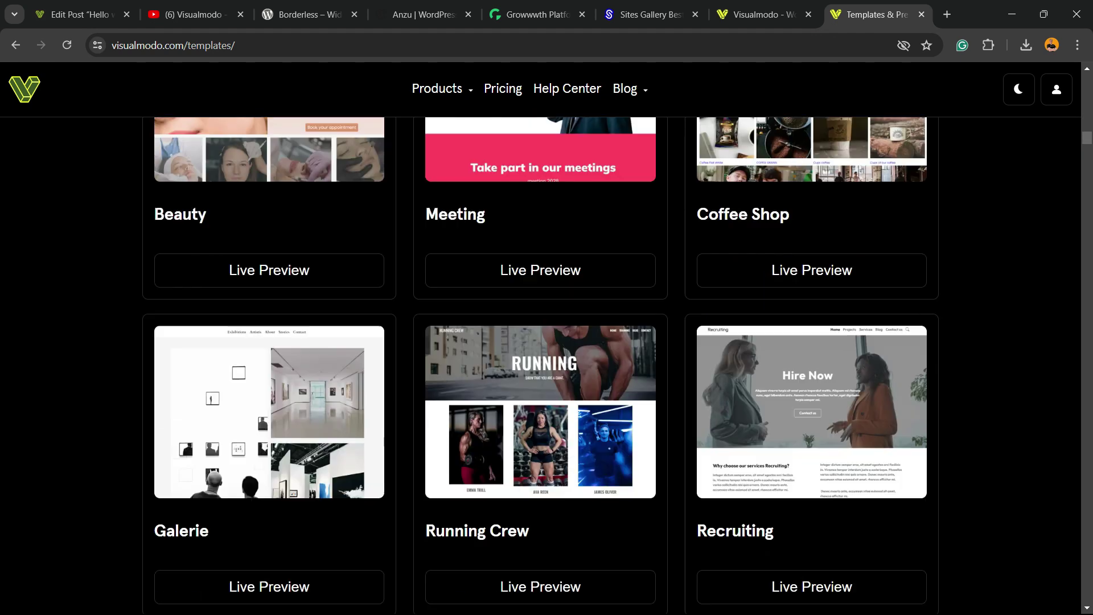
scroll(541, 365, "down", 15)
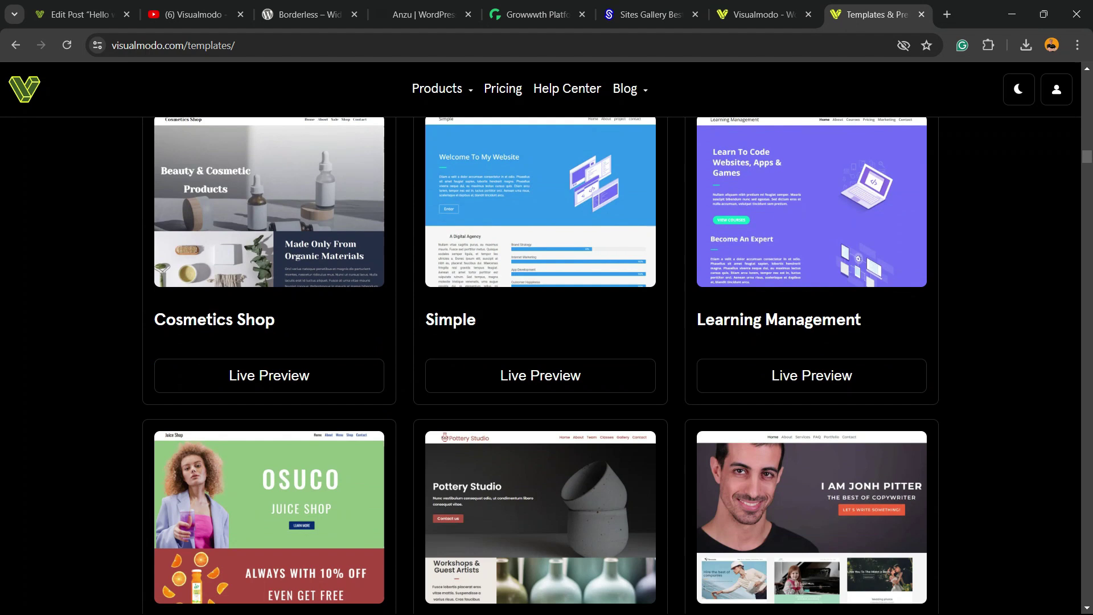
scroll(541, 364, "down", 3)
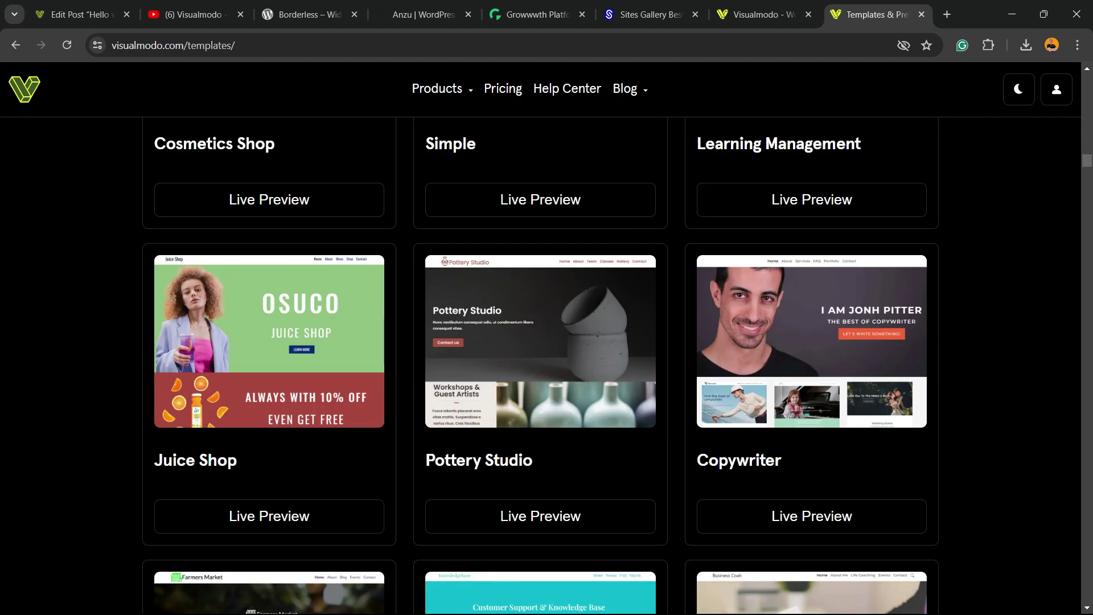
scroll(541, 365, "down", 3)
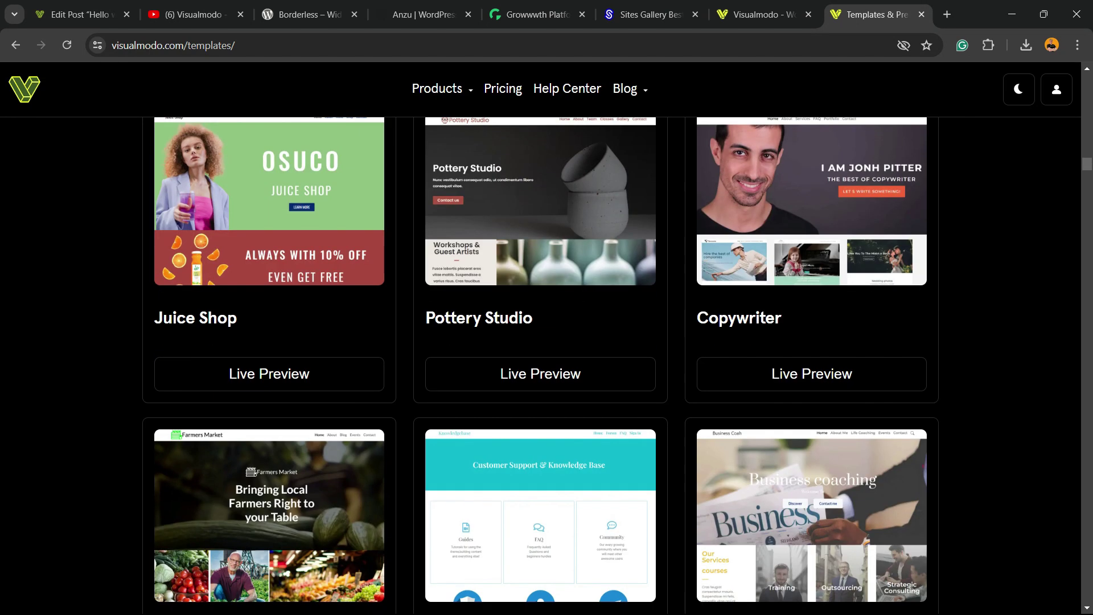